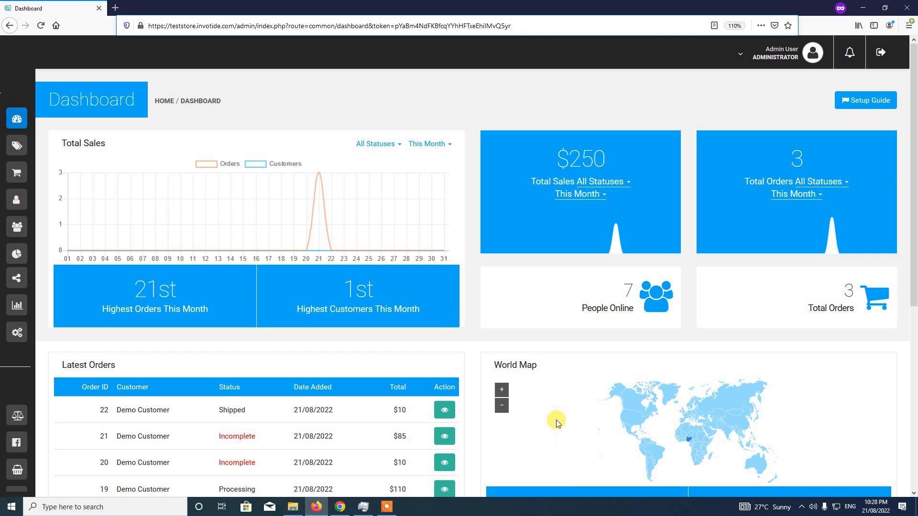
Go to the Settings overview and open the Modules card to list addon modules
mouse_move(3, 120)
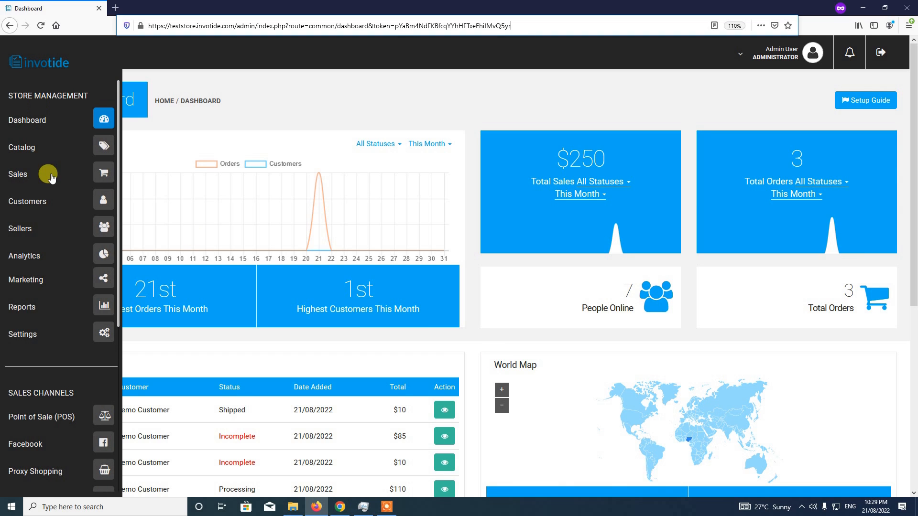
click(104, 340)
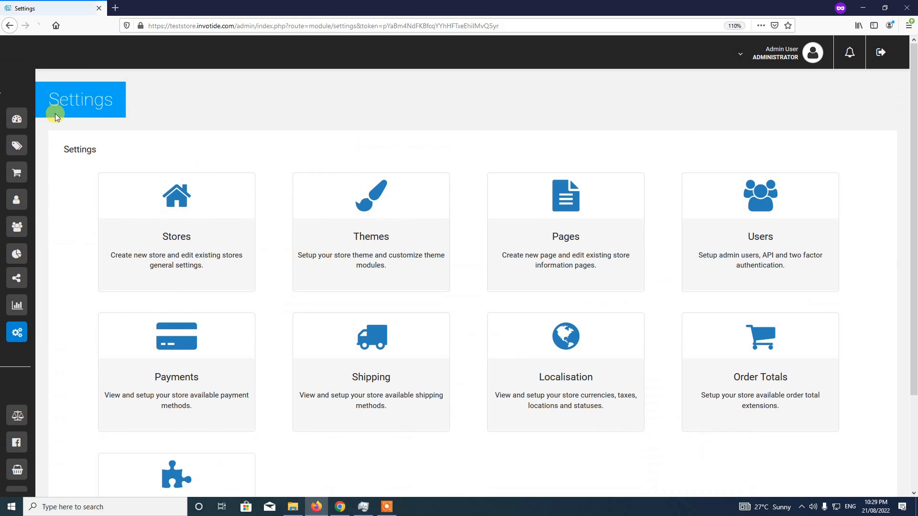
scroll(313, 337, down, 3)
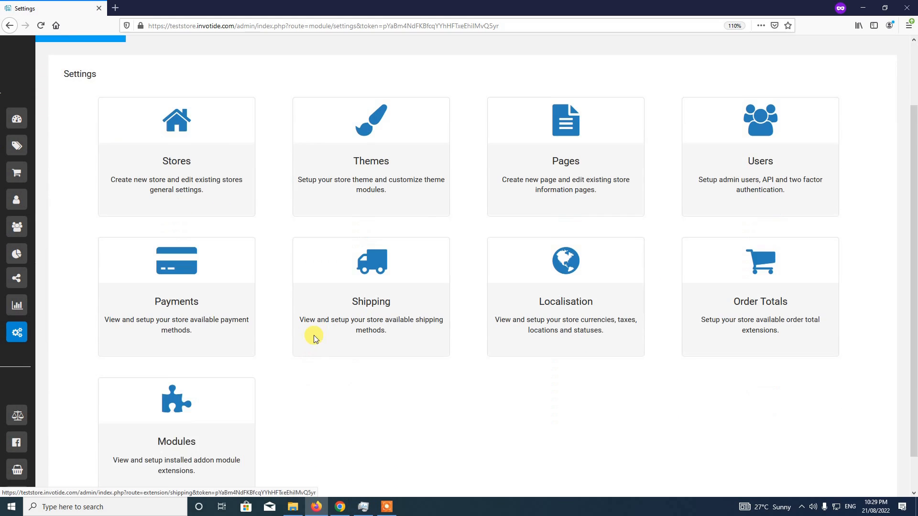
click(172, 382)
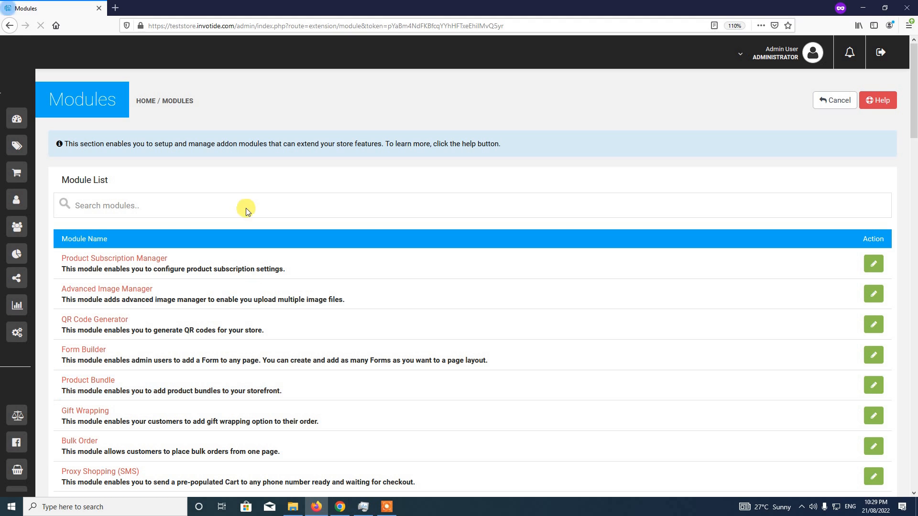
Search modules for 'store credit rule' and install the Store Credit Rule module
click(245, 206)
text(st)
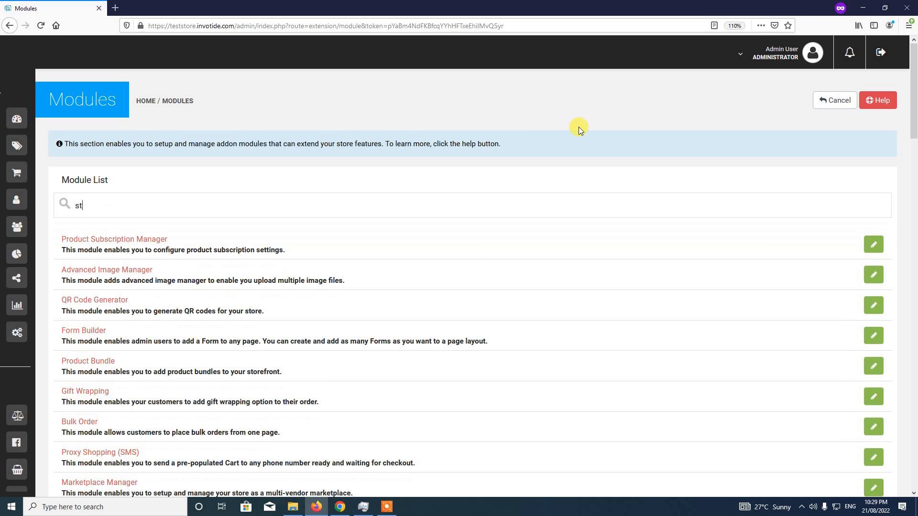
text(ore credit)
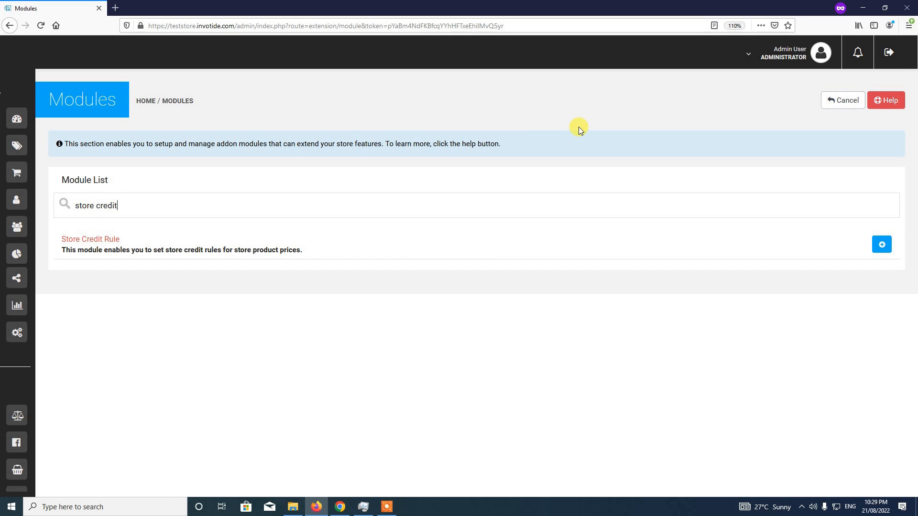
text( rule)
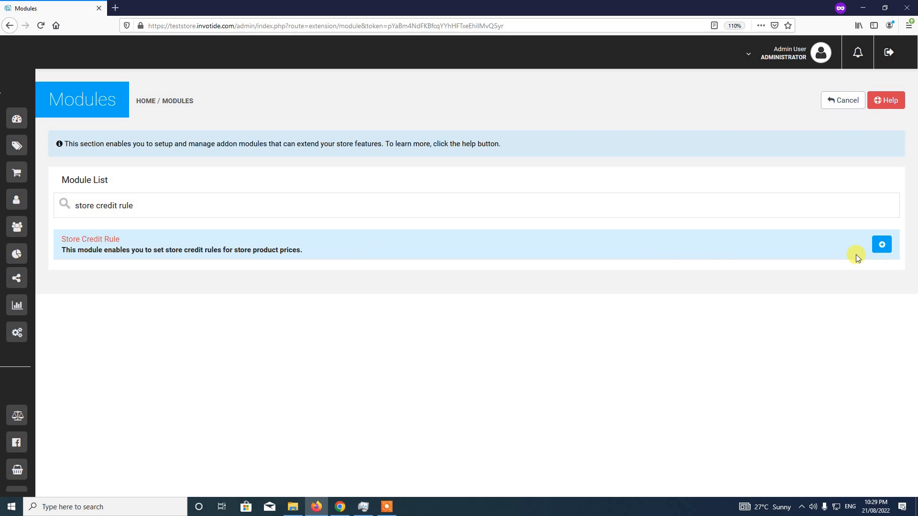
click(882, 245)
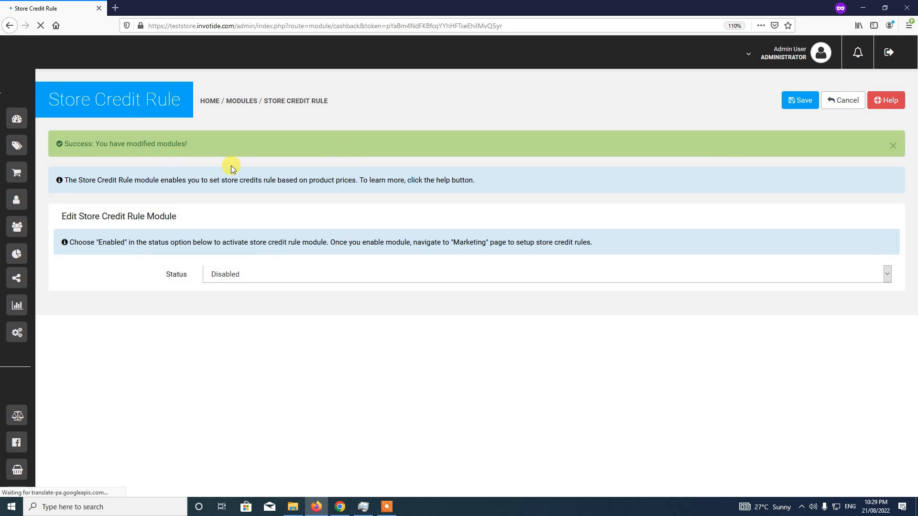
Set the Store Credit Rule module's status to Enabled, save it, and dismiss the alerts
click(893, 146)
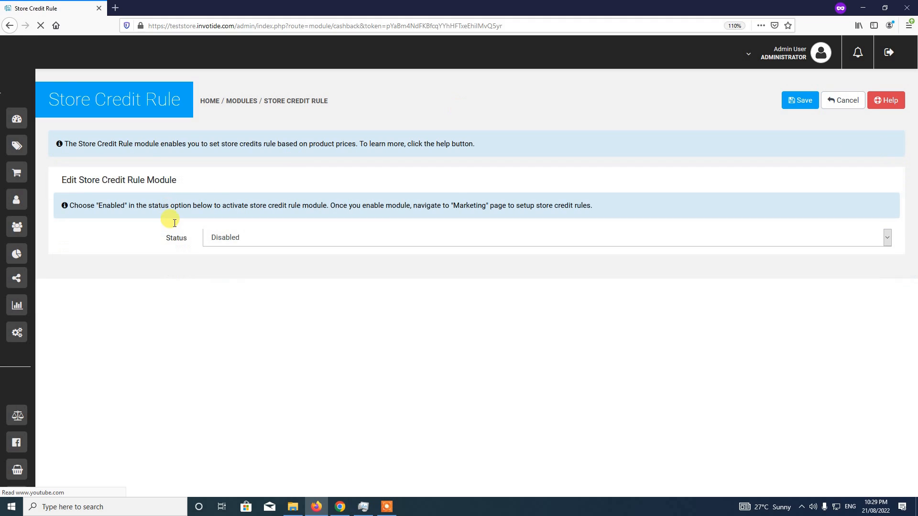
click(242, 237)
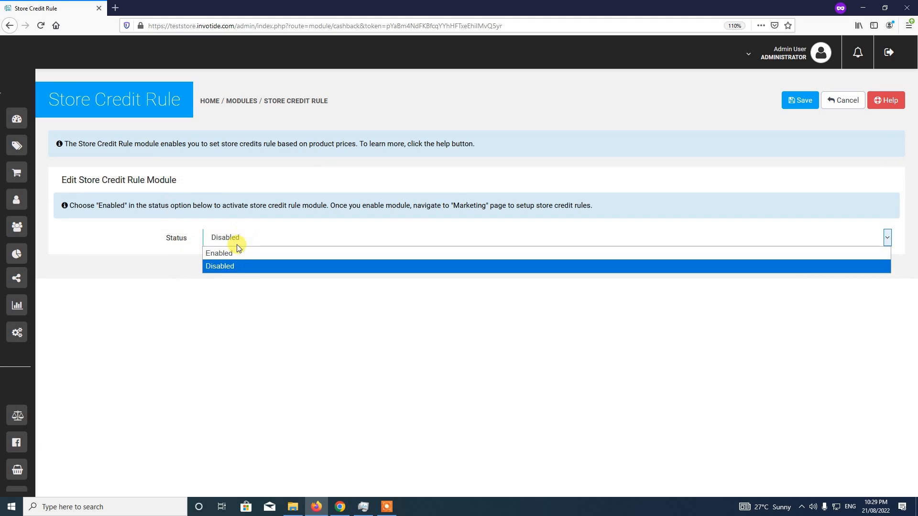
click(231, 254)
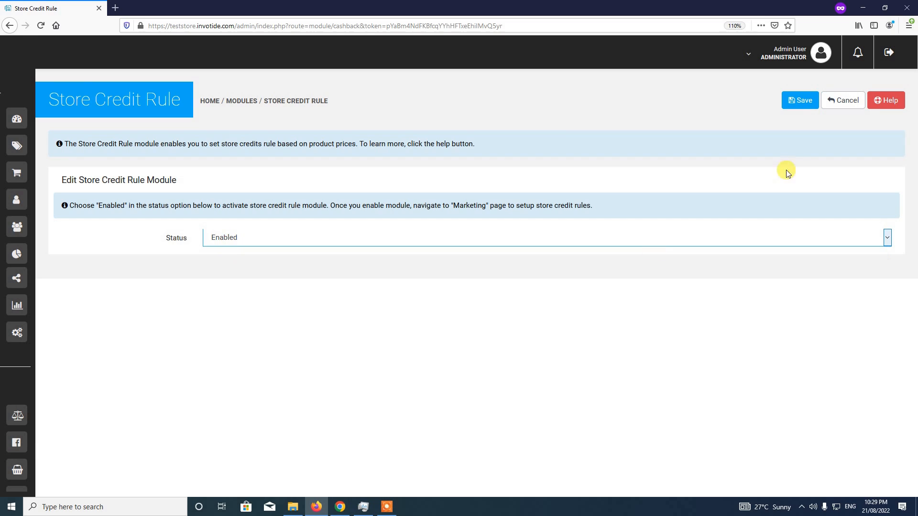
click(799, 100)
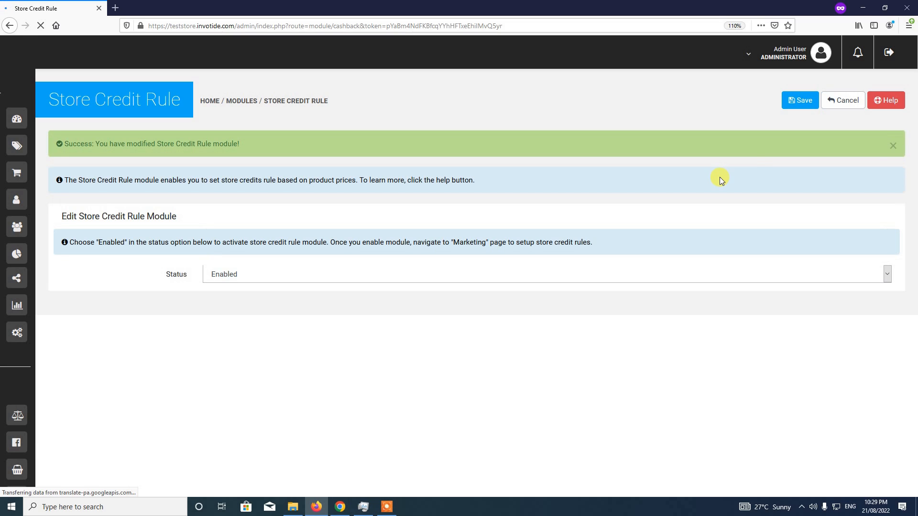
click(893, 146)
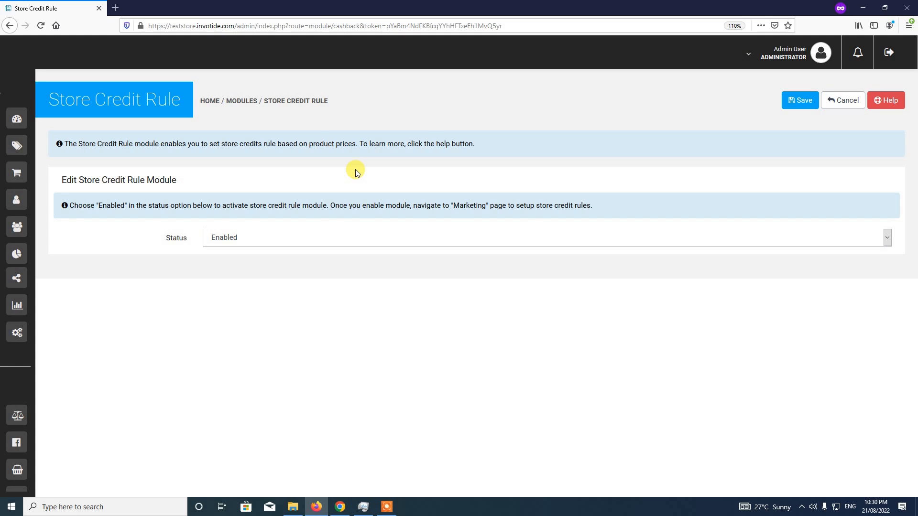
Open the Stores card from Settings to show the default store
mouse_move(12, 108)
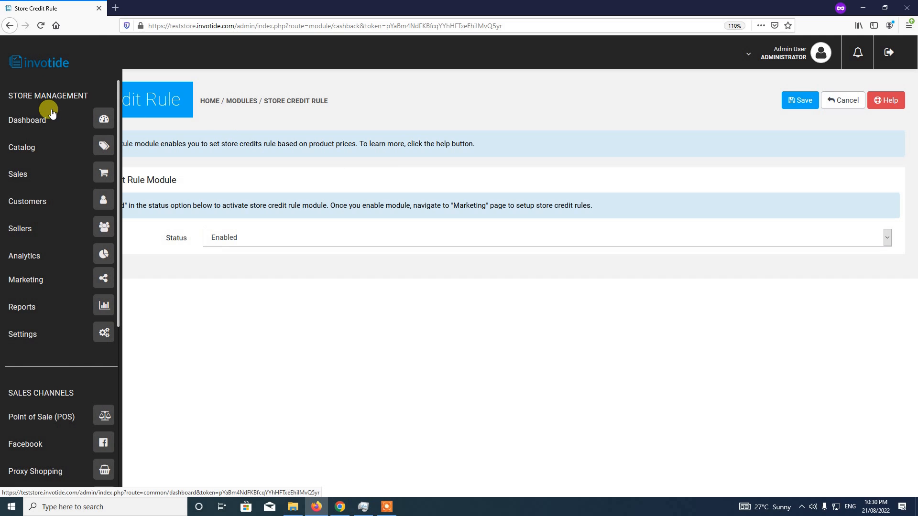
click(104, 337)
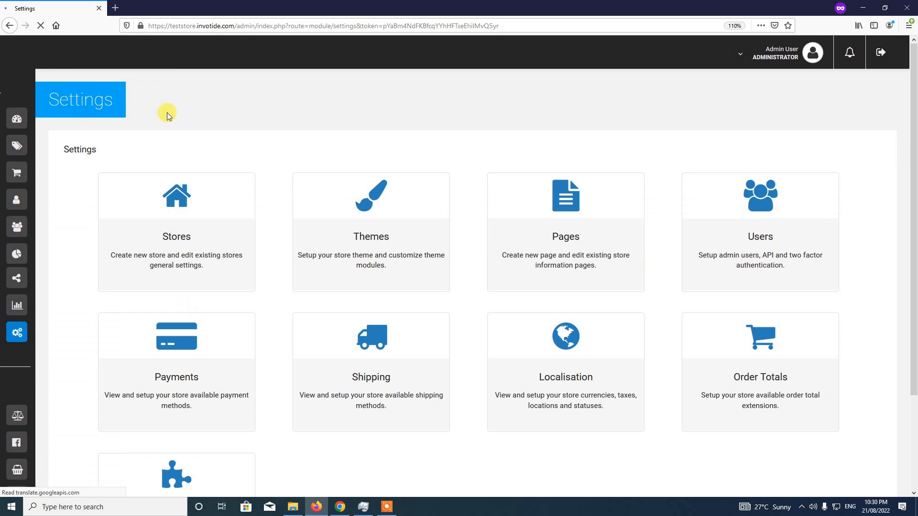
click(176, 227)
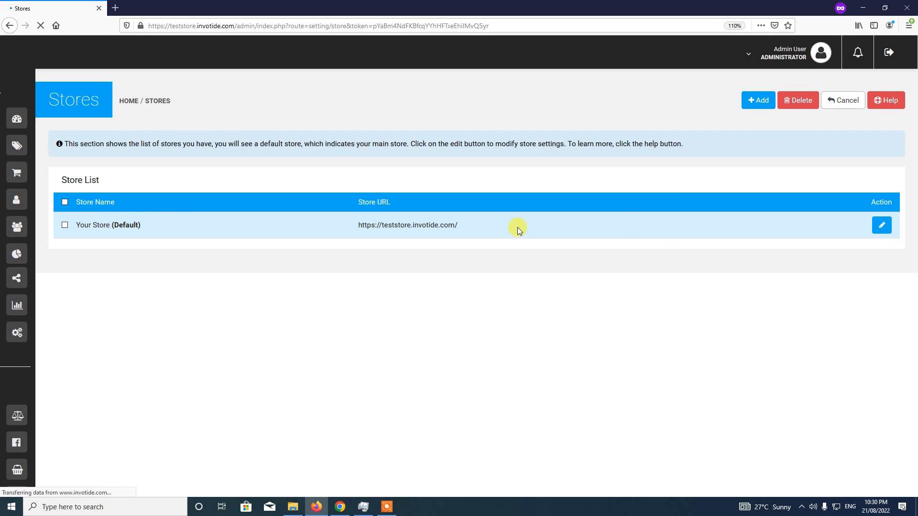
Turn on Auto Add Store Credits in the default store's Options and save the store
click(882, 231)
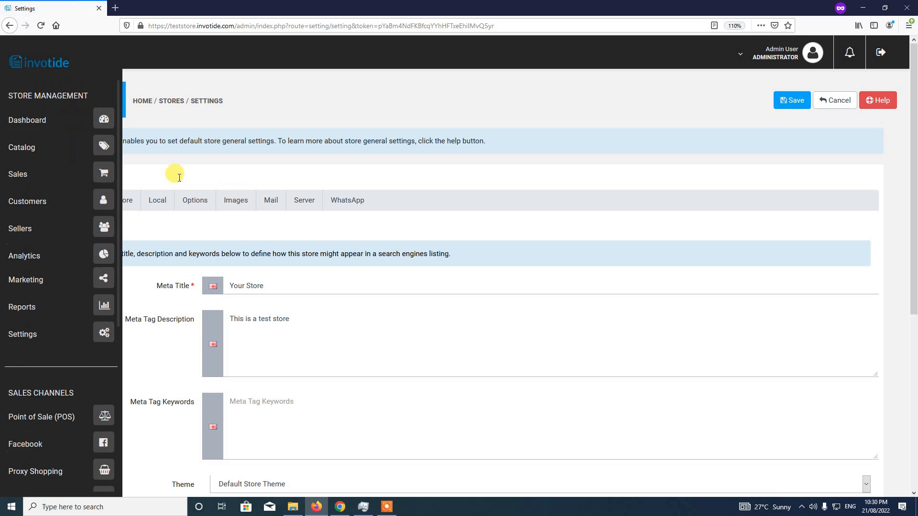
click(193, 201)
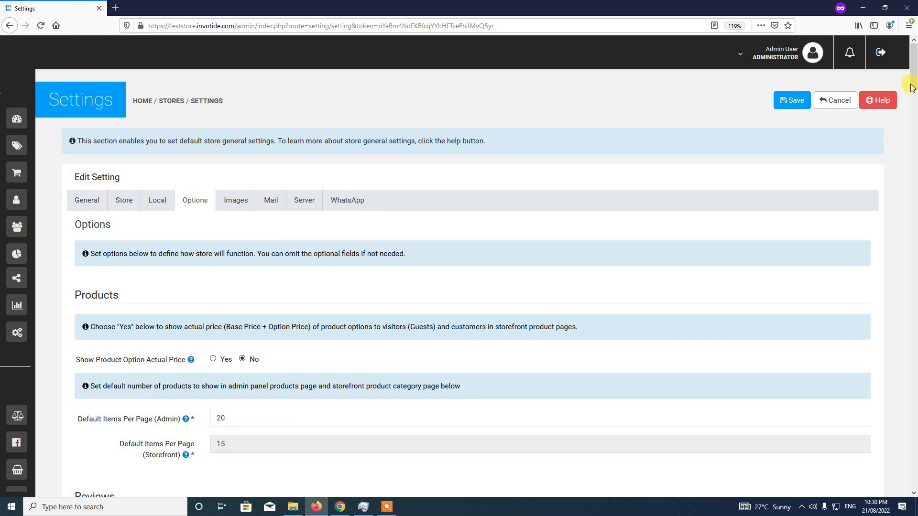
drag(911, 86, 913, 171)
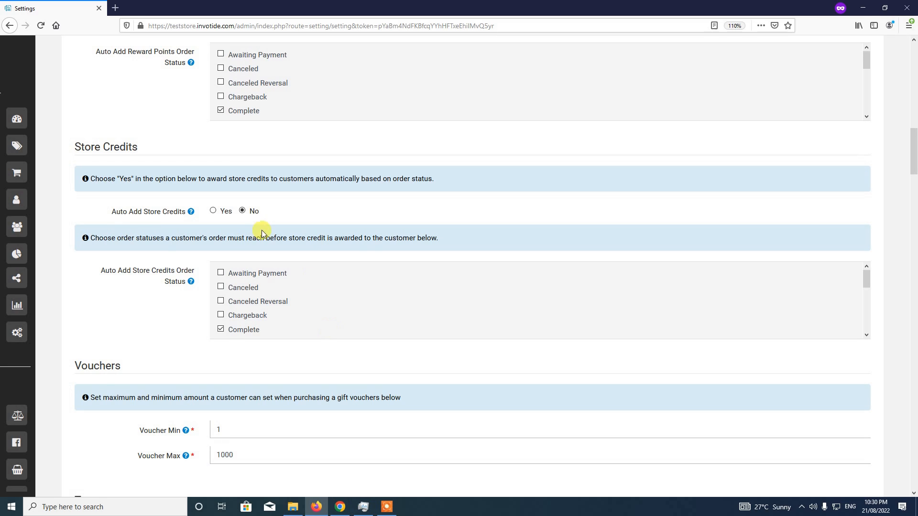
click(215, 215)
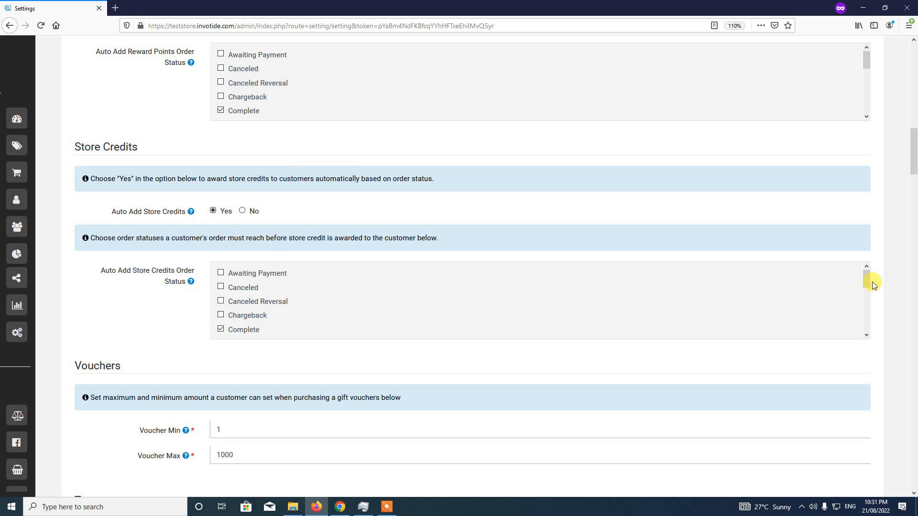
drag(868, 283, 865, 290)
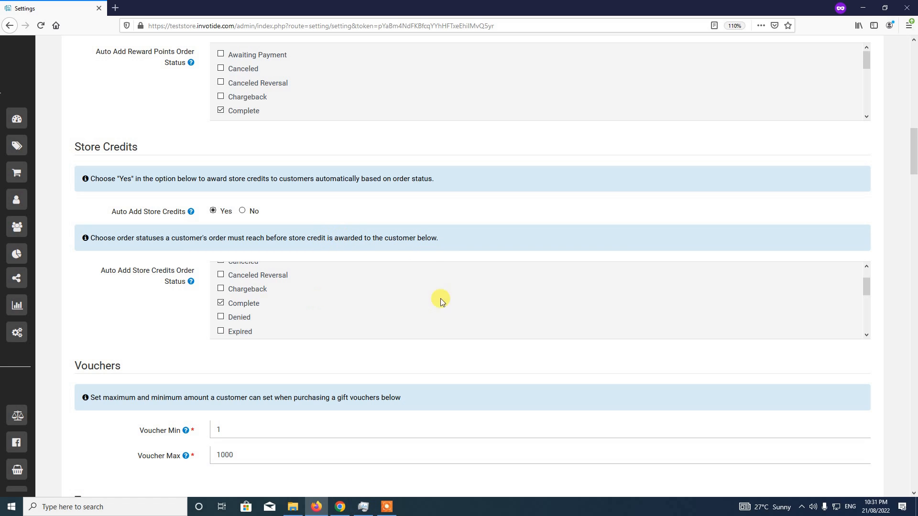
drag(867, 282, 866, 320)
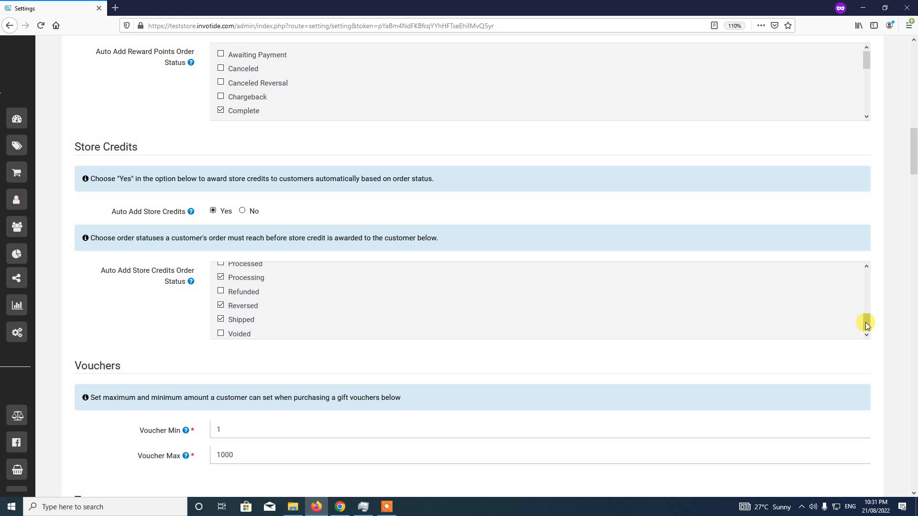
drag(865, 322, 866, 269)
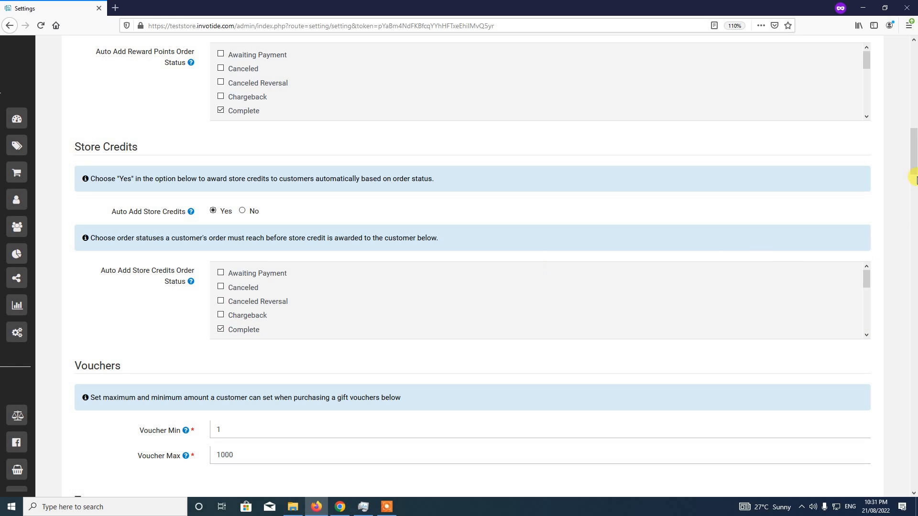
drag(913, 160, 913, 69)
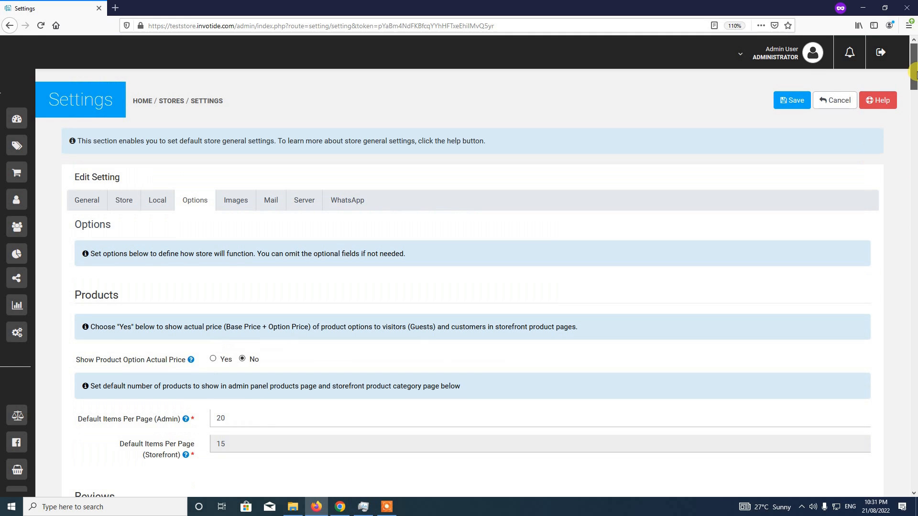
click(788, 101)
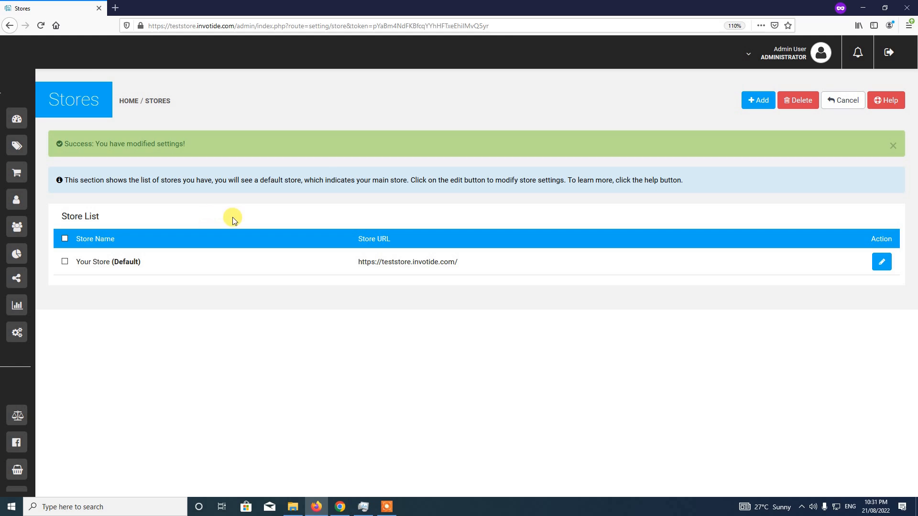
Dismiss the settings-saved message and go to the Marketing page
click(893, 148)
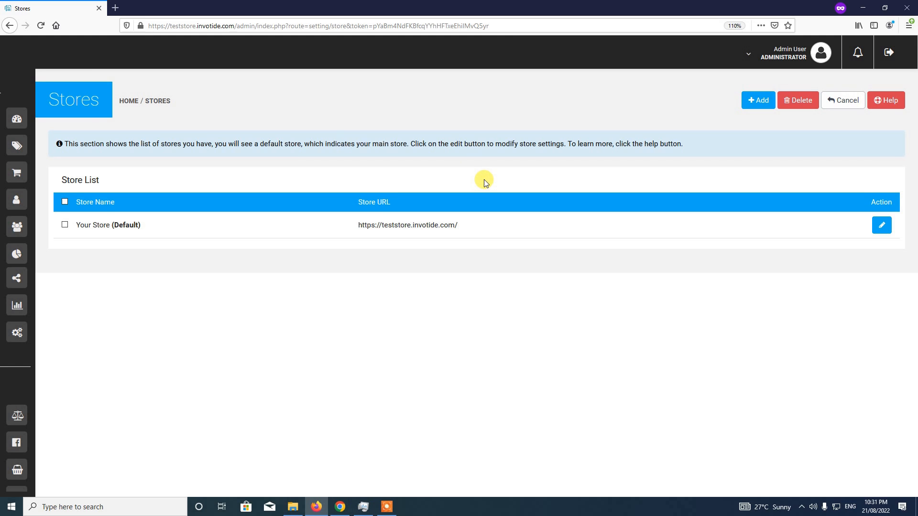
mouse_move(17, 91)
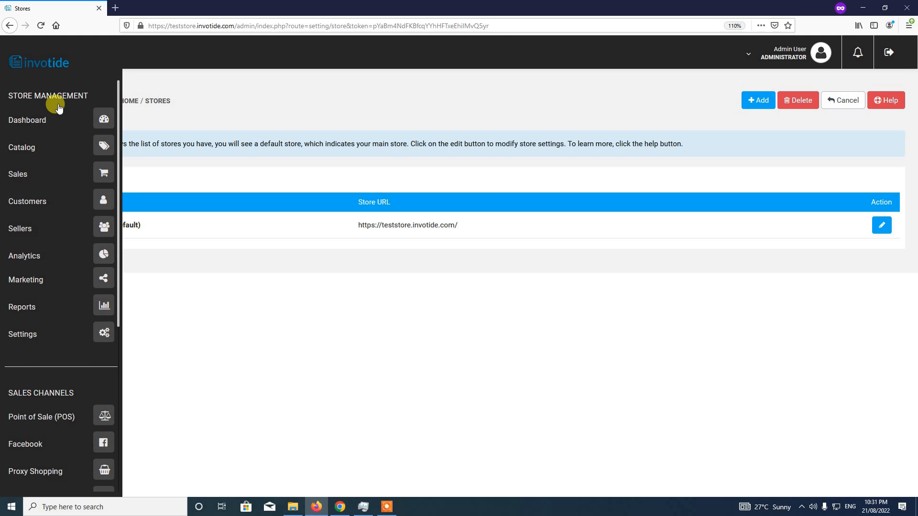
click(106, 282)
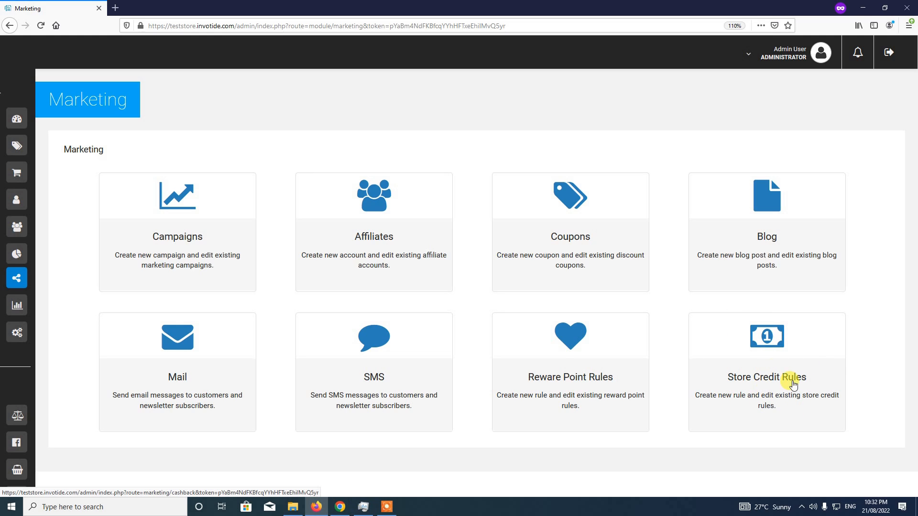
Open the empty Store Credit Rules list and start adding a new rule
click(769, 367)
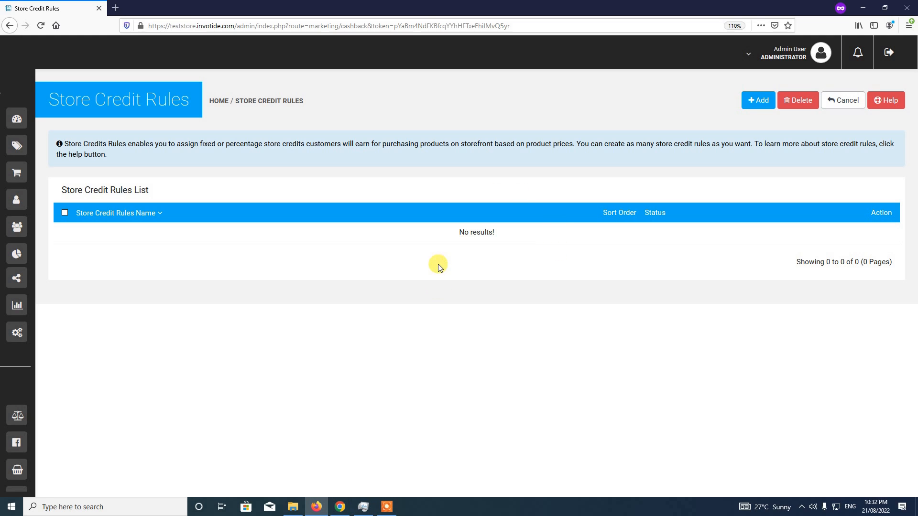
click(760, 104)
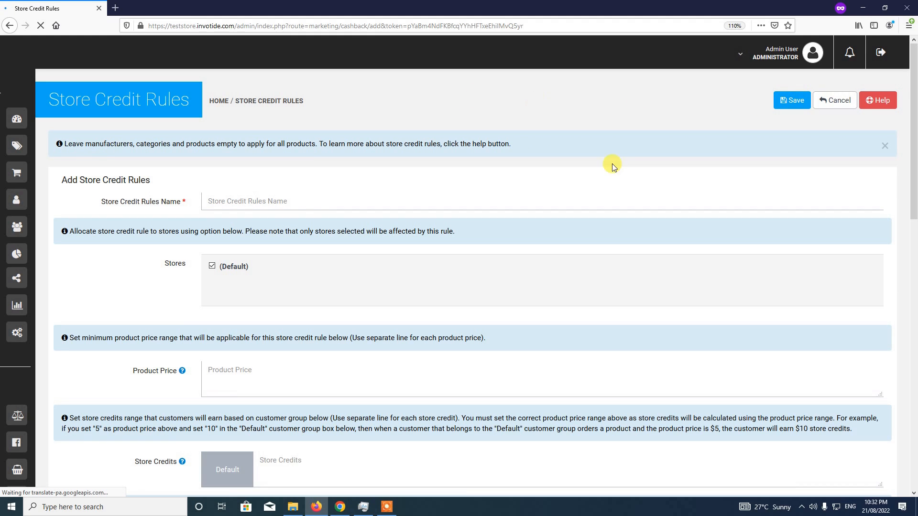
Name the rule 'All Products' and scroll down to the Product Price field
scroll(910, 125, down, 2)
scroll(910, 125, up, 2)
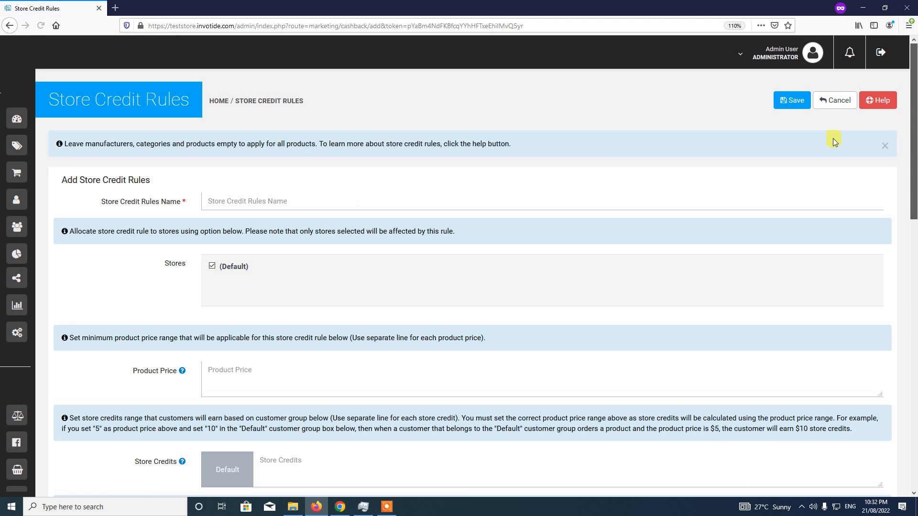
click(338, 203)
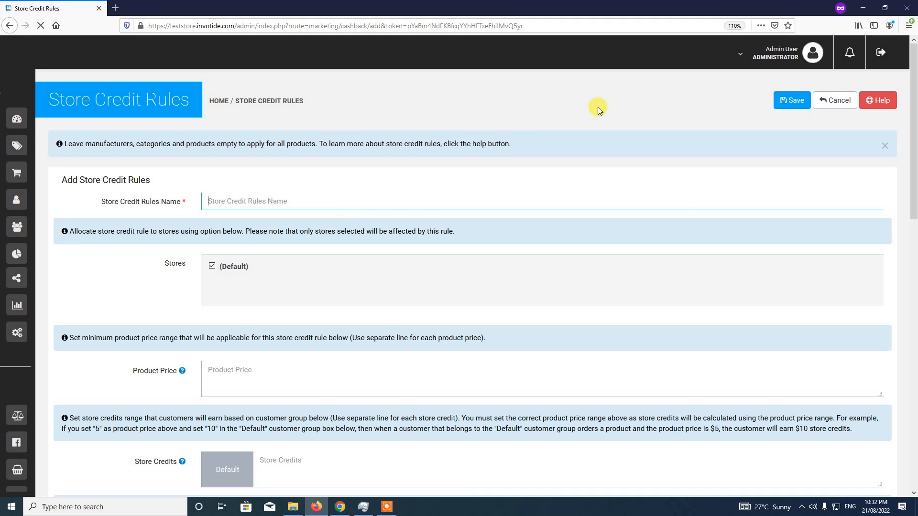
text(All Products)
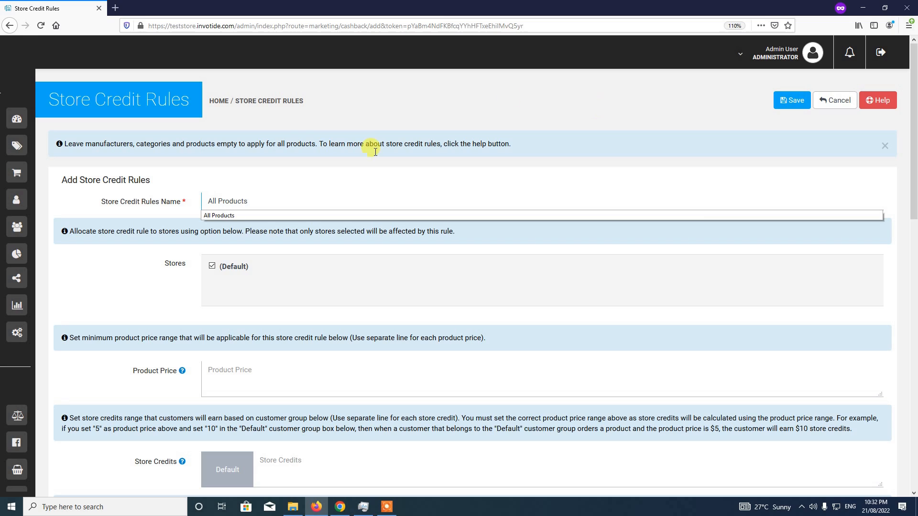
click(332, 171)
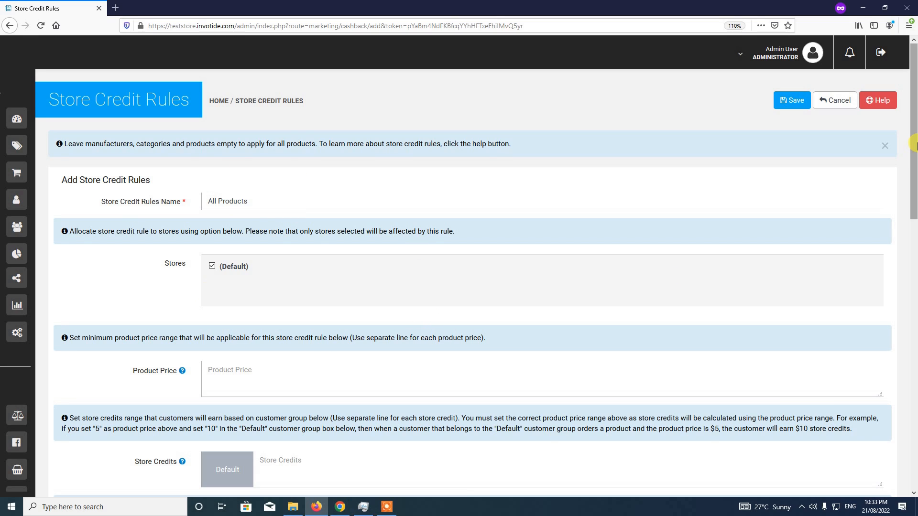
scroll(913, 160, down, 1)
drag(917, 160, 917, 167)
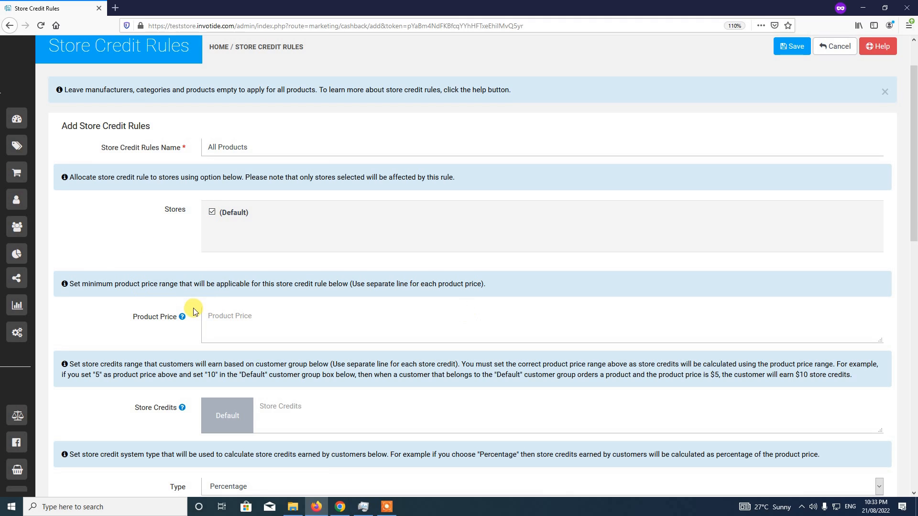
scroll(913, 201, down, 1)
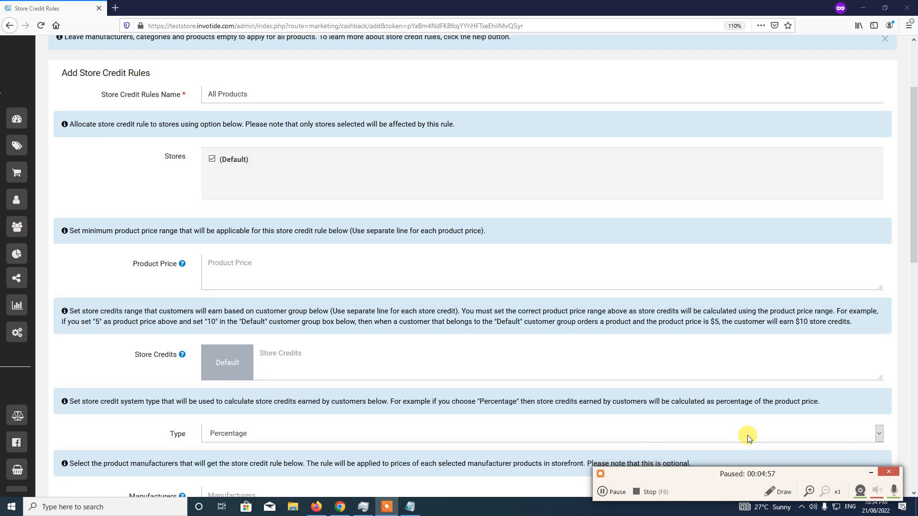
click(870, 474)
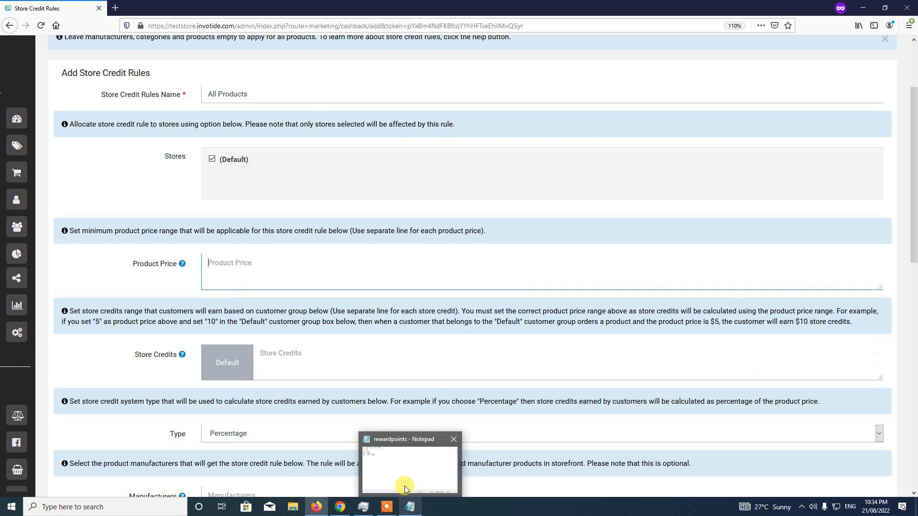
click(410, 511)
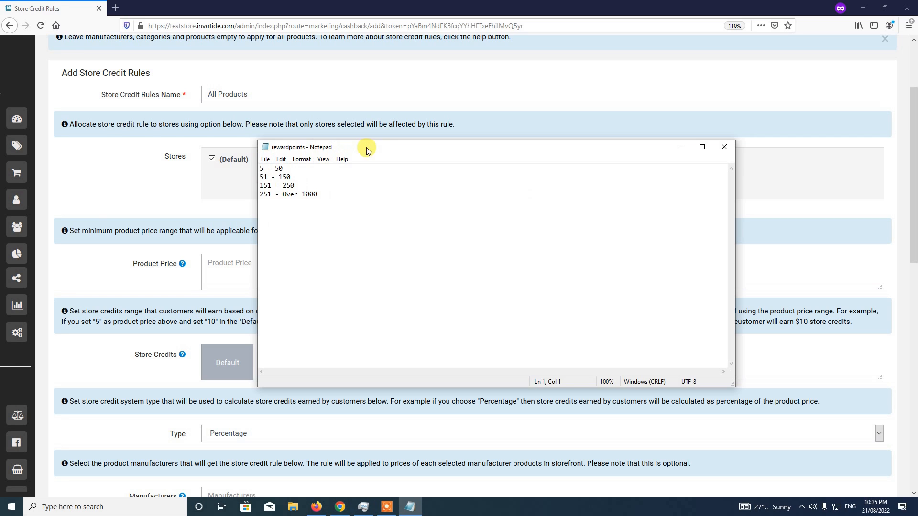
drag(367, 148, 555, 213)
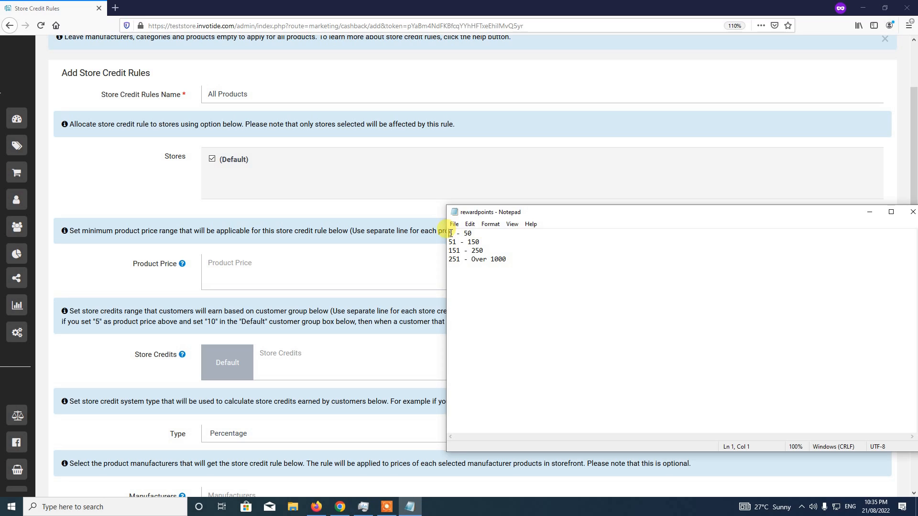
drag(450, 233, 489, 233)
click(463, 234)
drag(449, 242, 457, 242)
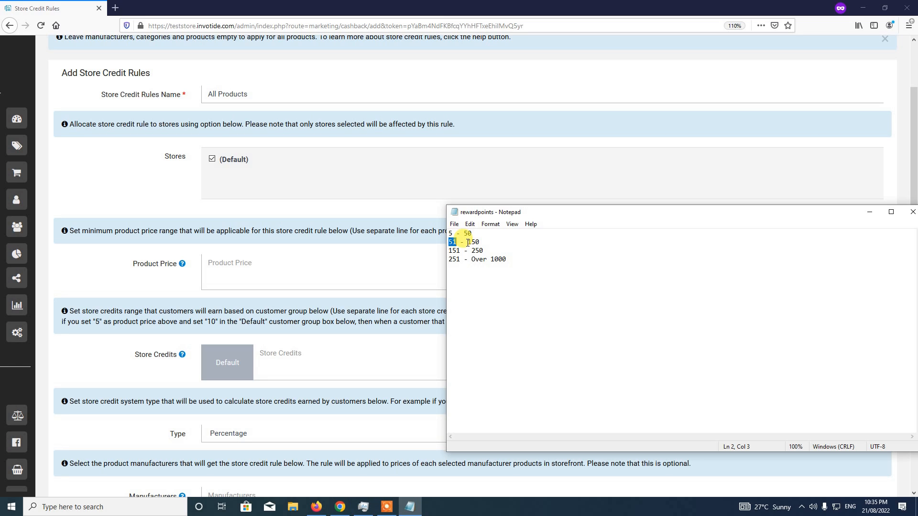
drag(467, 242, 480, 242)
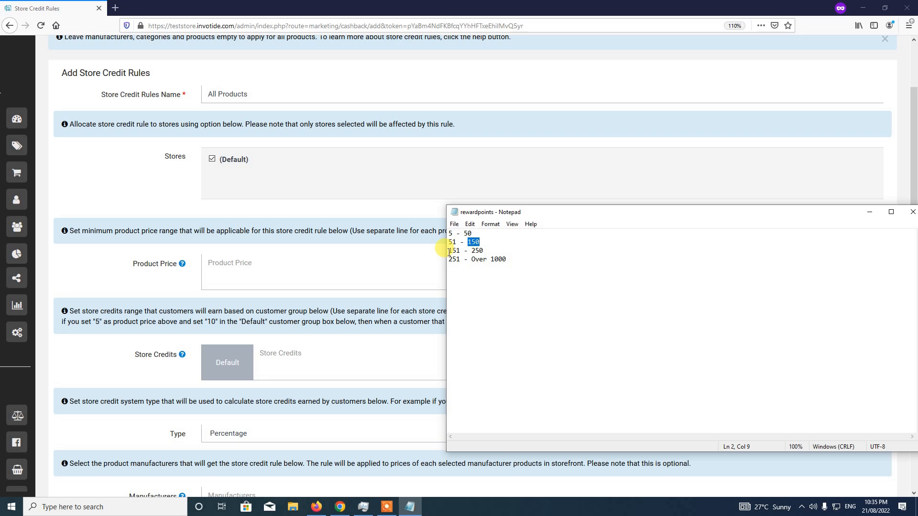
mouse_move(449, 251)
mouse_down()
mouse_move(482, 251)
mouse_move(450, 259)
mouse_move(460, 259)
mouse_up()
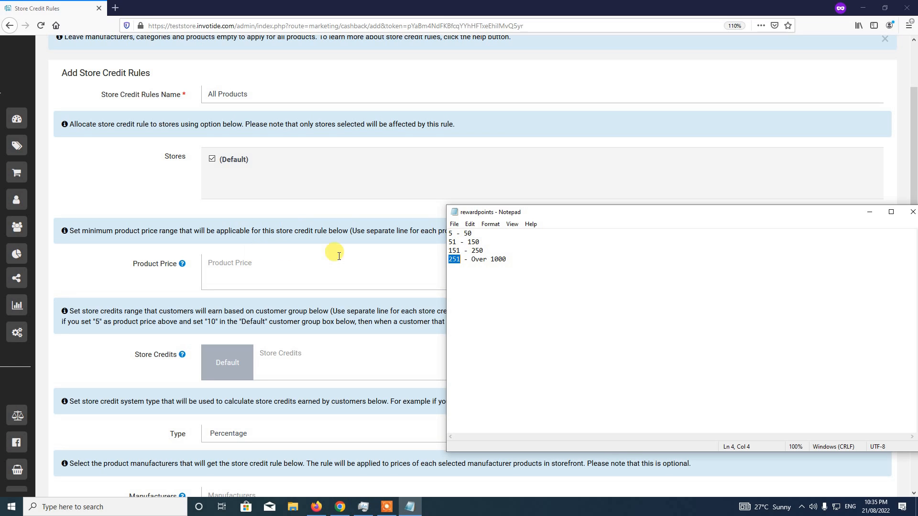
double_click(450, 233)
click(234, 262)
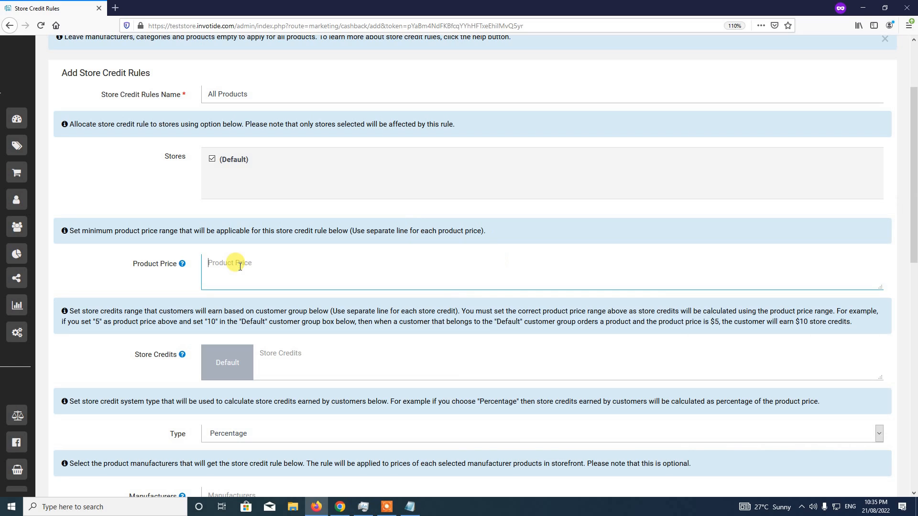
Enter prices 5, 51, 151 and 251 on separate lines in Product Price, copying from the notes
text(5)
click(409, 506)
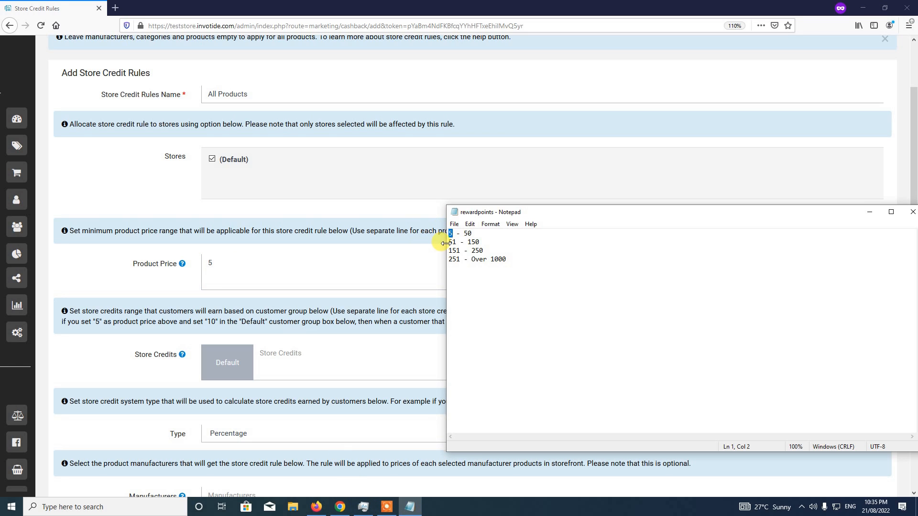
click(239, 266)
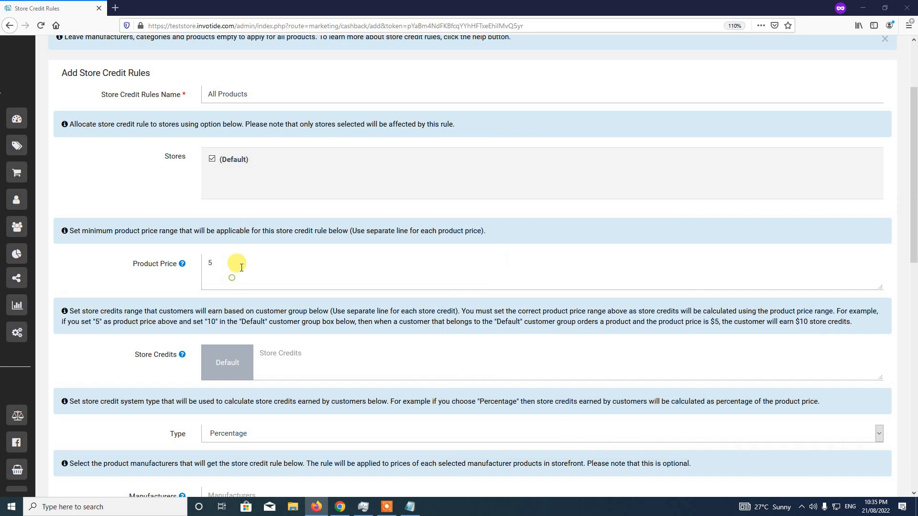
click(241, 267)
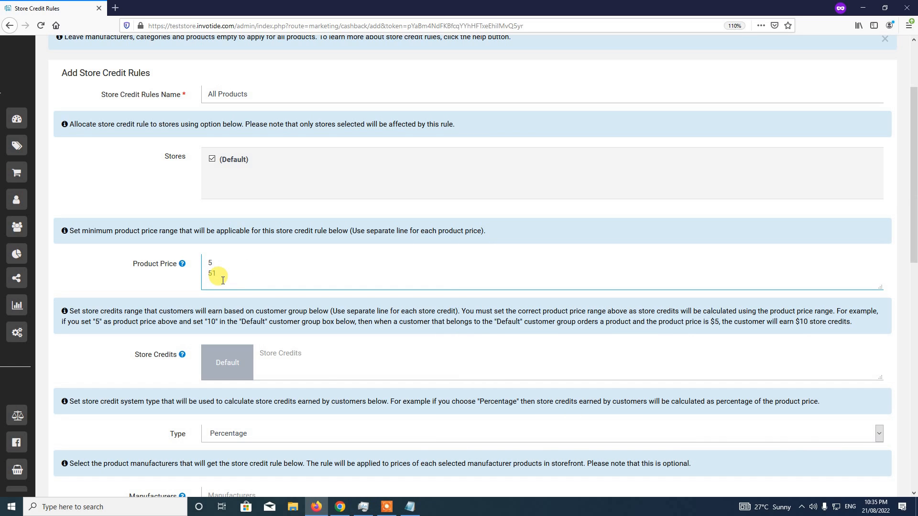
text(51)
click(410, 507)
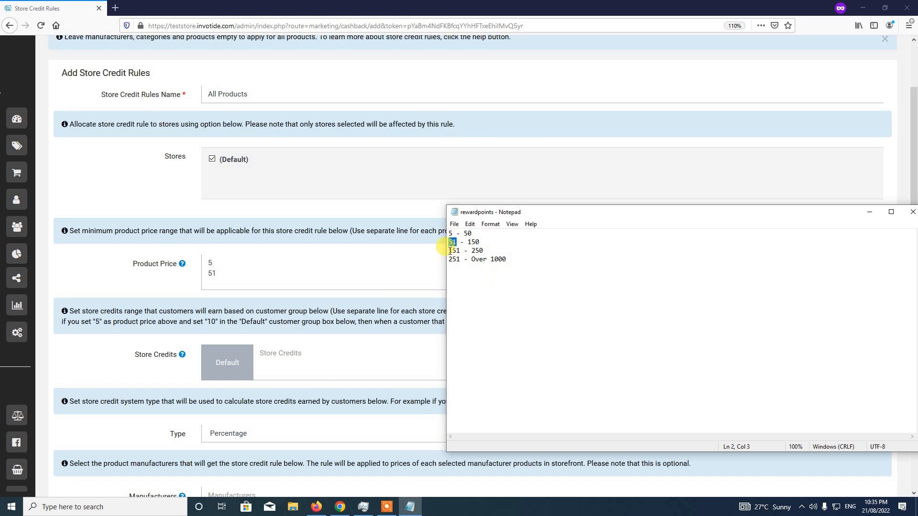
double_click(454, 250)
key(ctrl+c)
click(247, 272)
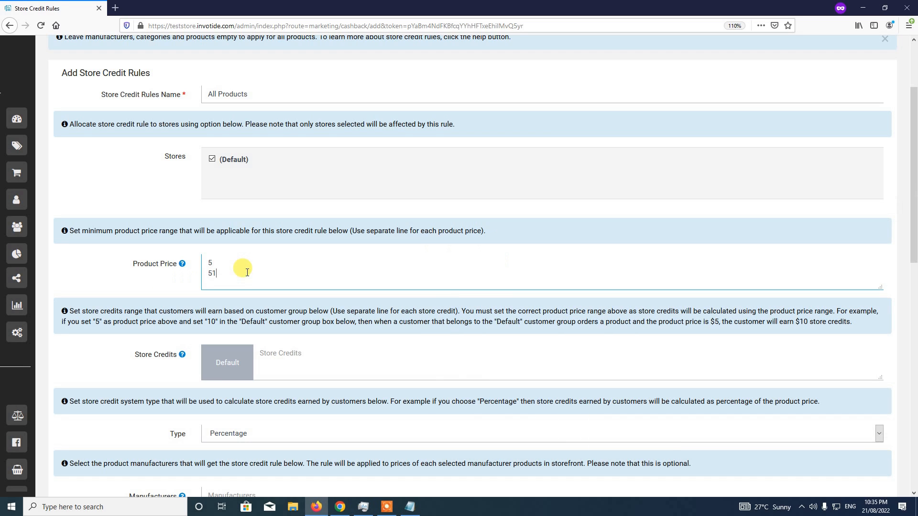
key(Return)
key(ctrl+v)
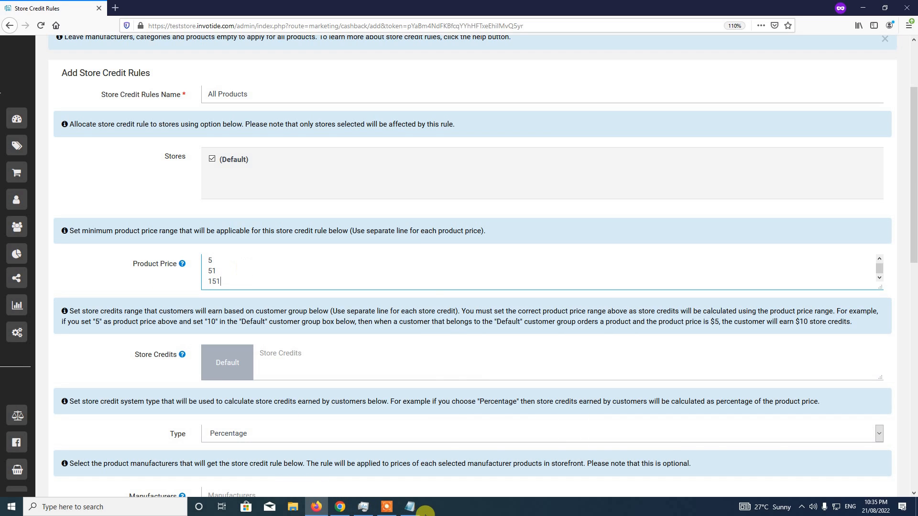
click(410, 506)
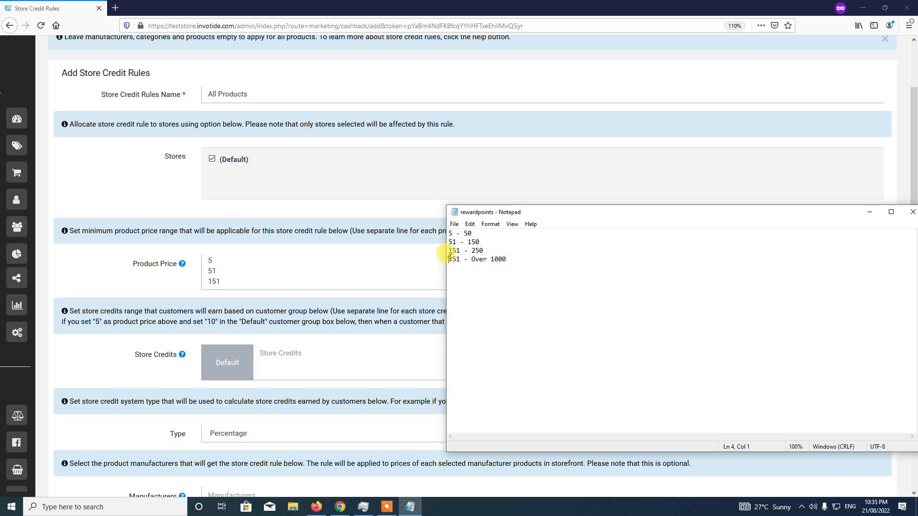
click(249, 279)
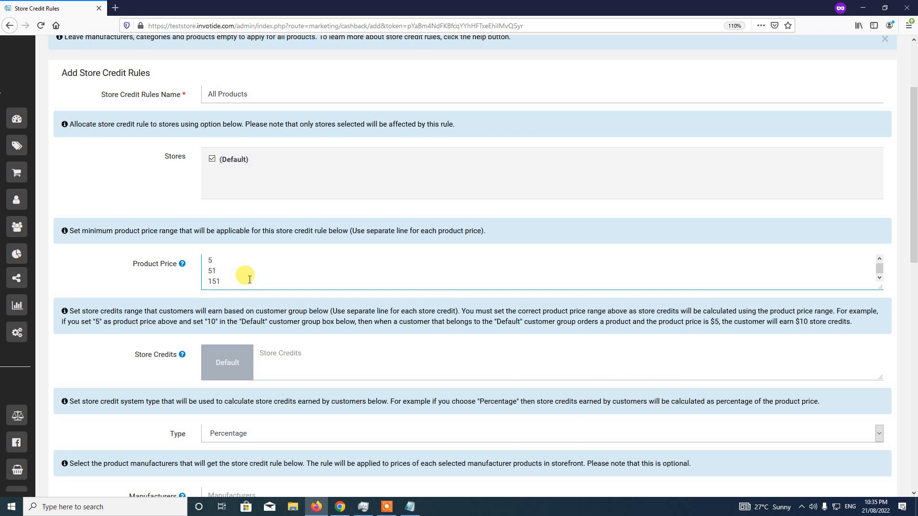
key(Return)
text(251)
Check the four prices, enlarge the Product Price box, and scroll down to Store Credits
scroll(207, 264, up, 1)
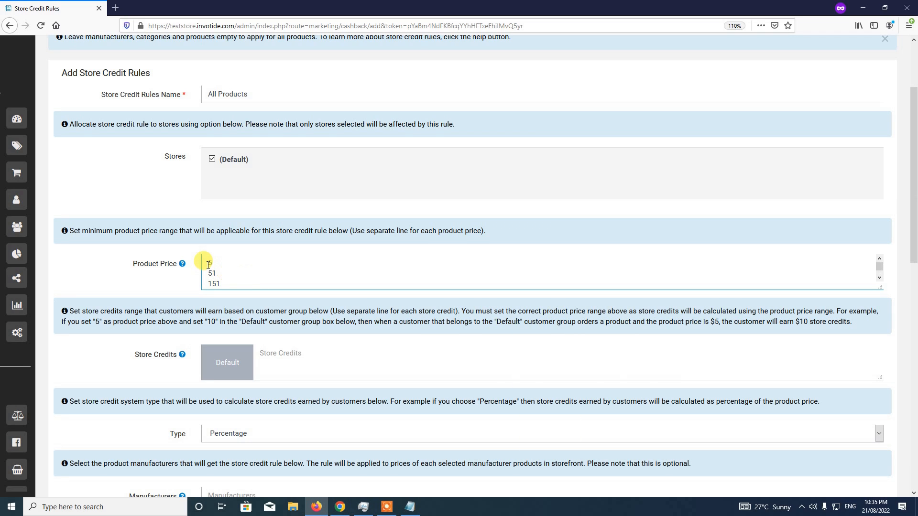
drag(208, 265, 216, 264)
click(207, 273)
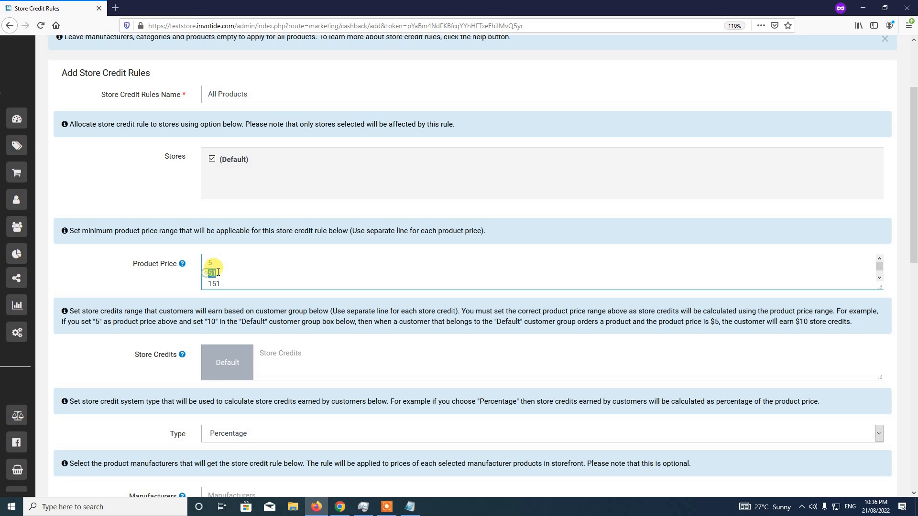
mouse_move(207, 273)
mouse_down()
mouse_move(237, 272)
mouse_move(221, 282)
mouse_up()
scroll(221, 282, down, 1)
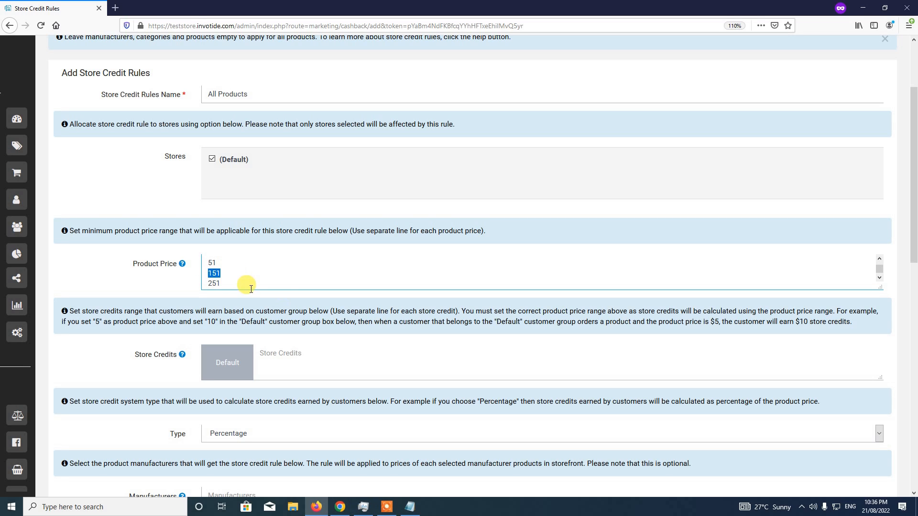
drag(881, 286, 881, 311)
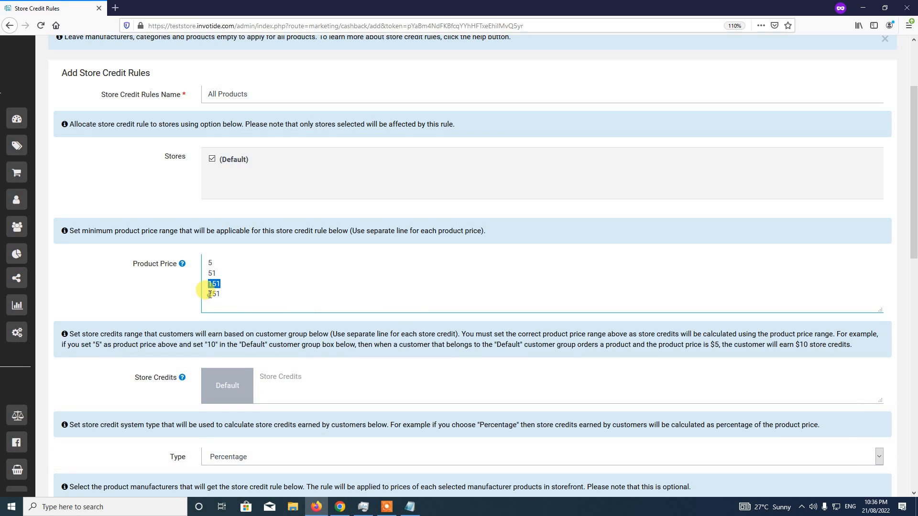
drag(209, 293, 223, 293)
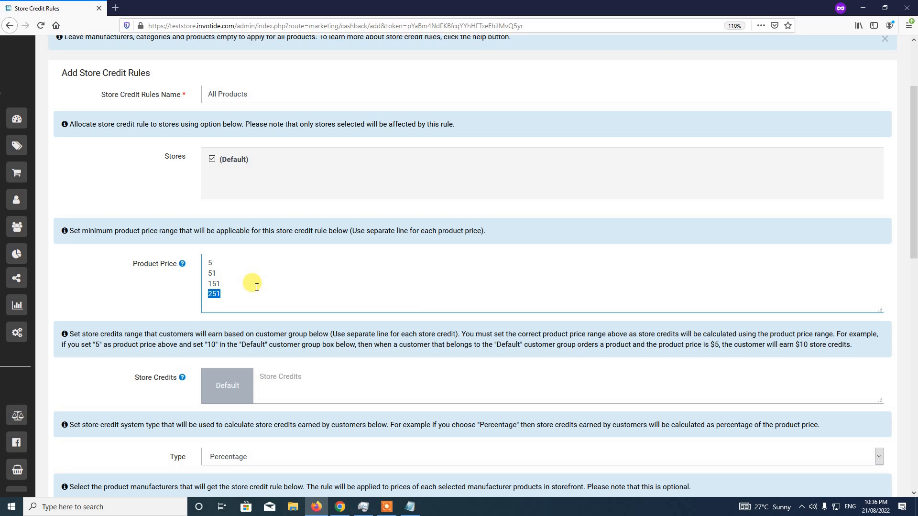
click(241, 330)
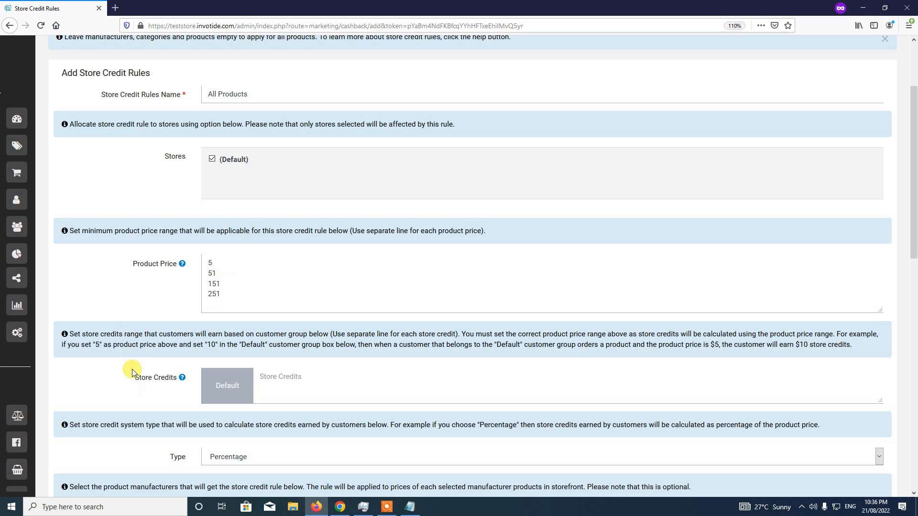
scroll(172, 392, down, 3)
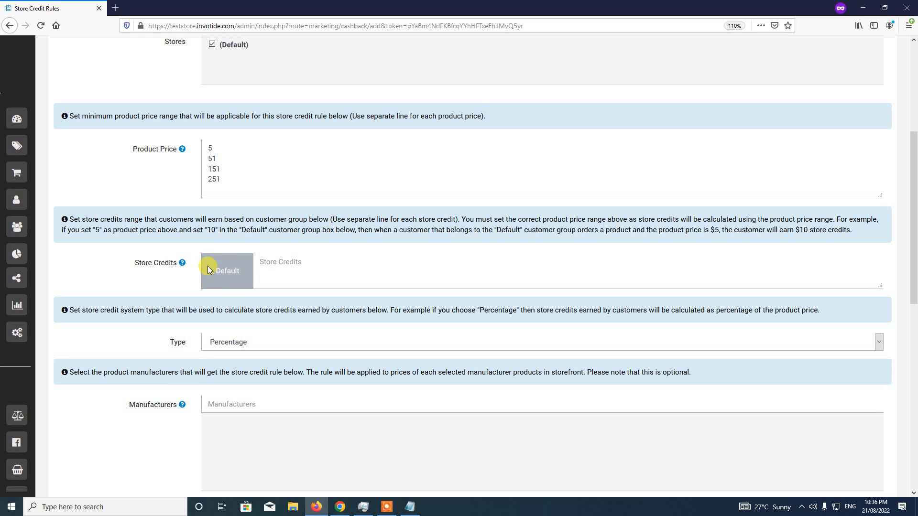
Enter store credits 20 and 50 for the Default group, matching prices 5 and 51
drag(211, 271, 243, 271)
click(275, 261)
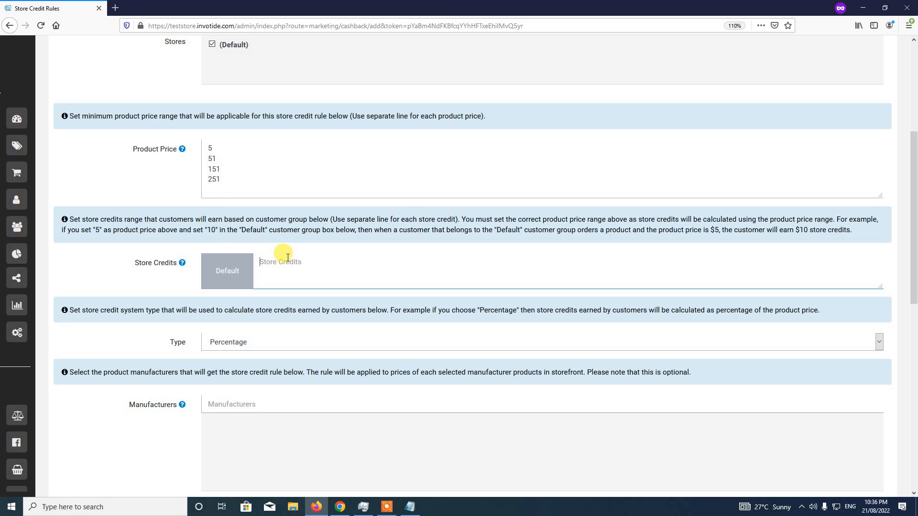
text(20)
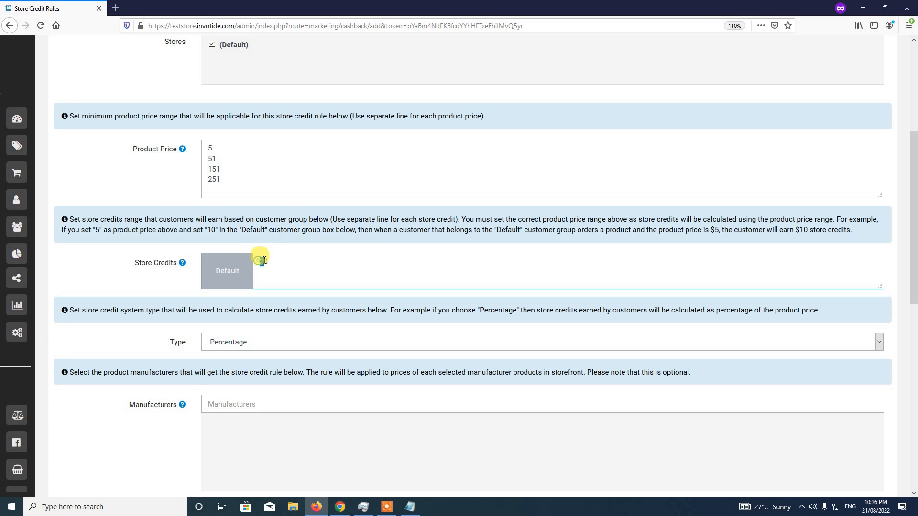
drag(259, 260, 266, 260)
click(291, 234)
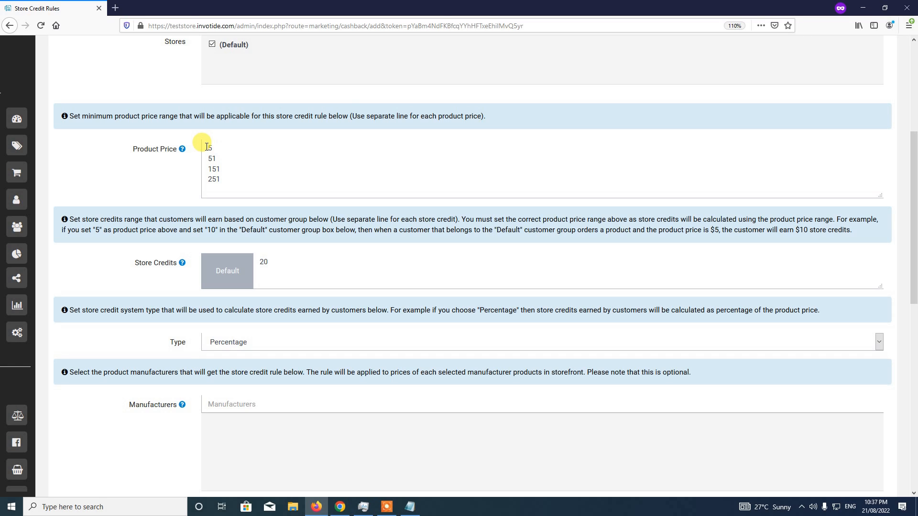
drag(206, 147, 211, 147)
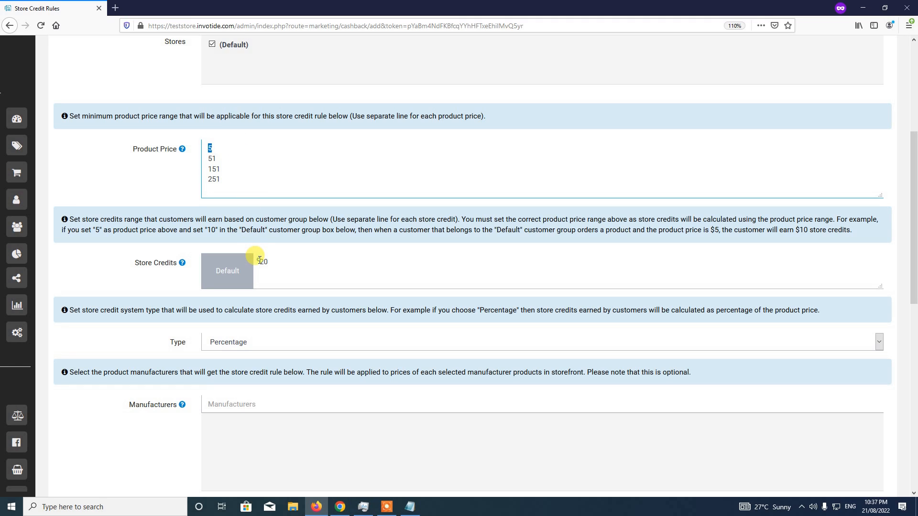
drag(258, 261, 273, 262)
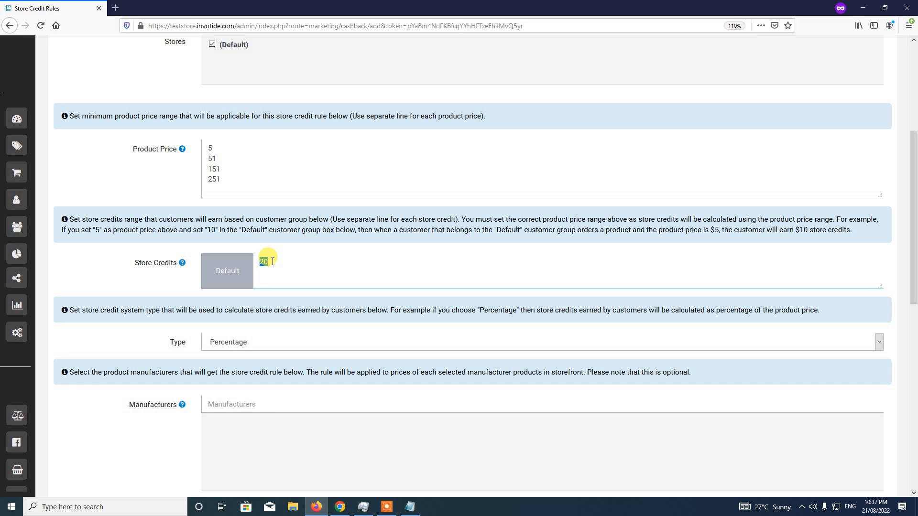
click(276, 262)
text(50)
drag(258, 273, 284, 272)
Add a third Default store credit of 100 on a new line after 50
click(259, 273)
drag(272, 273, 273, 274)
drag(209, 158, 226, 157)
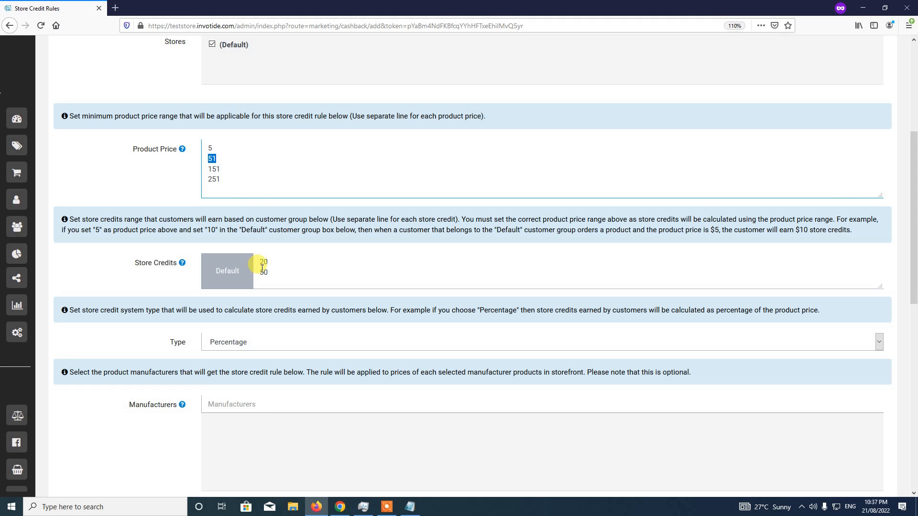
drag(261, 274, 270, 274)
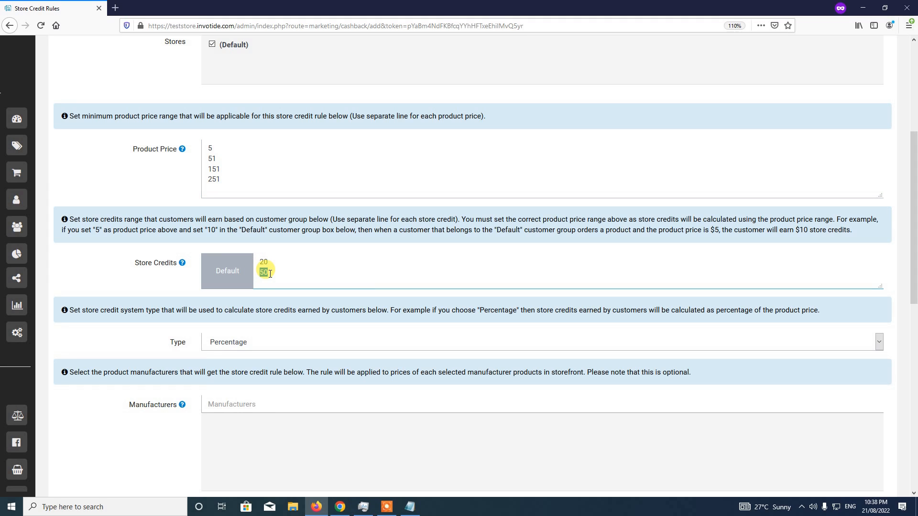
click(272, 274)
key(Return)
text(100)
Add a fourth credit of 200 and enlarge the Store Credits box to show all four values
drag(209, 171, 223, 171)
drag(261, 281, 299, 279)
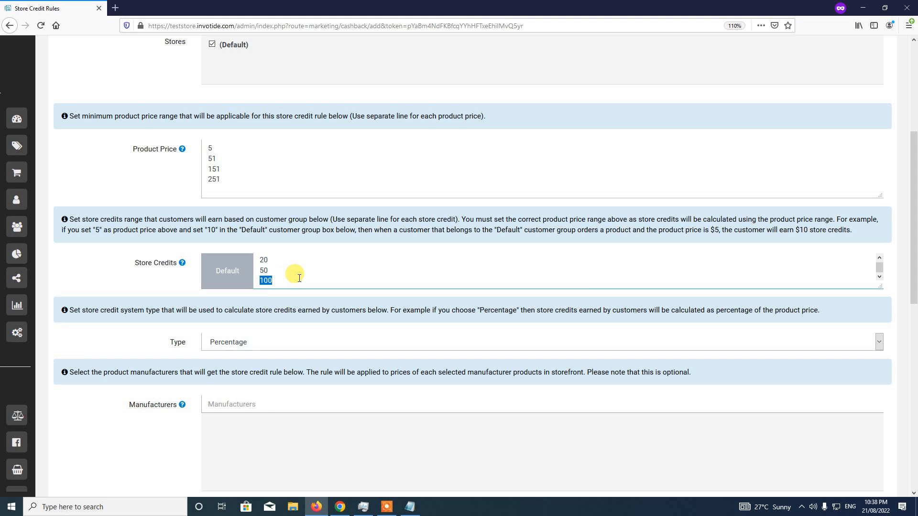
click(287, 282)
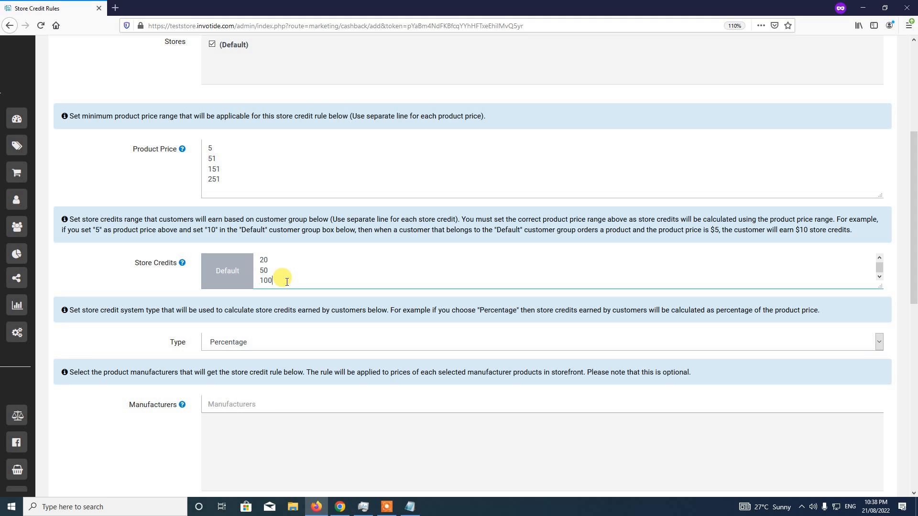
key(Return)
text(200)
click(388, 508)
click(604, 492)
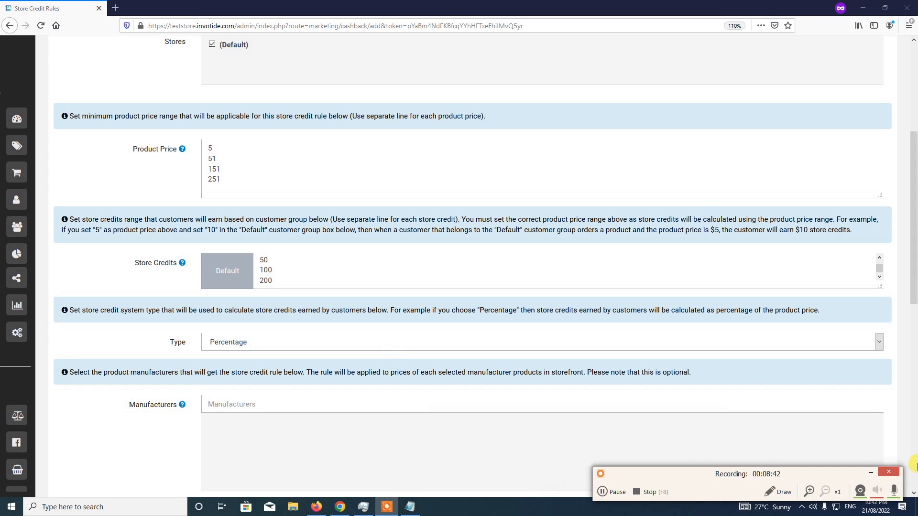
click(871, 474)
click(522, 286)
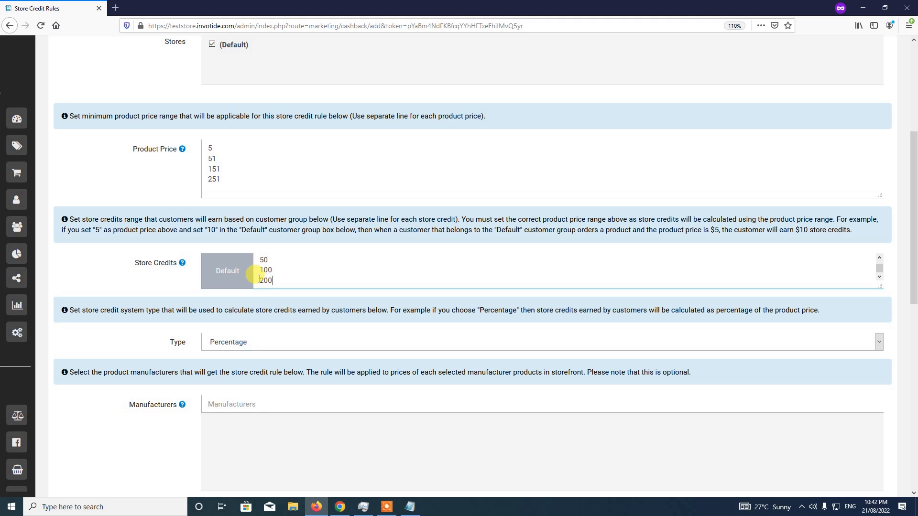
drag(259, 279, 271, 281)
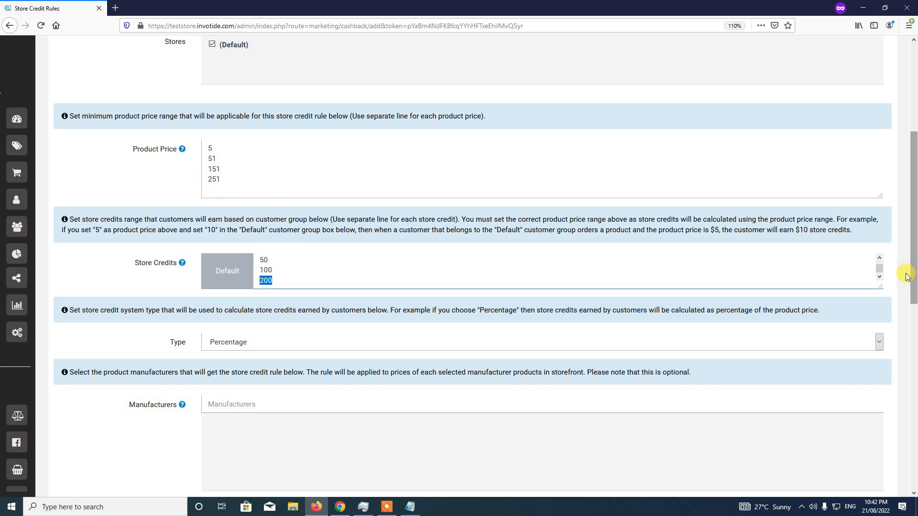
drag(887, 288, 888, 302)
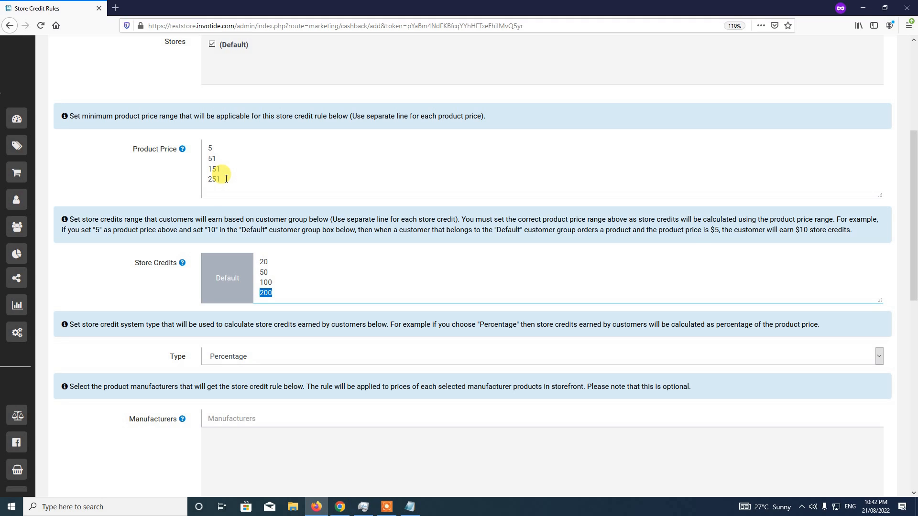
click(273, 292)
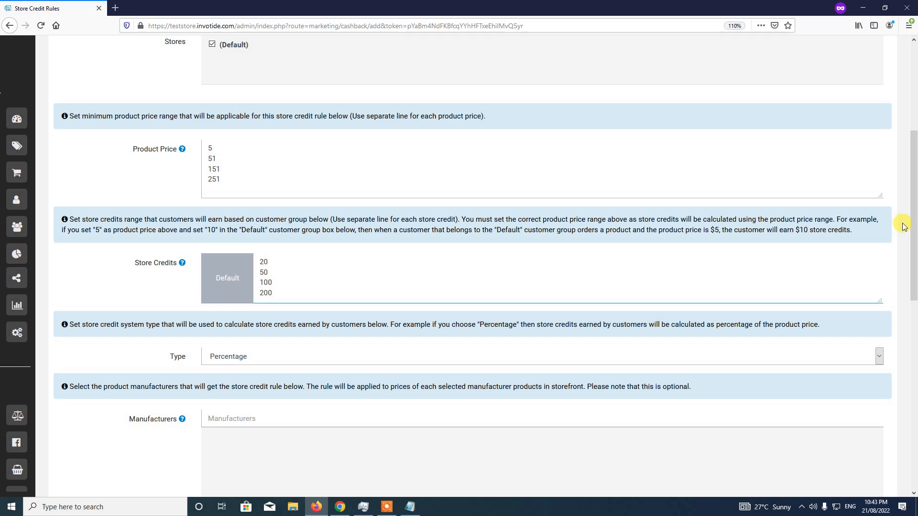
scroll(912, 224, down, 1)
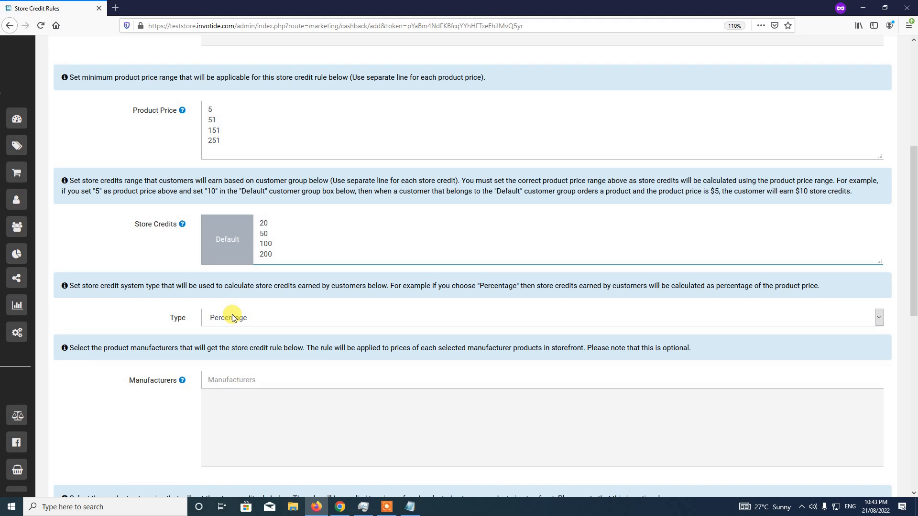
Change the store credit rule's Type from Percentage to Fixed Amount
click(264, 320)
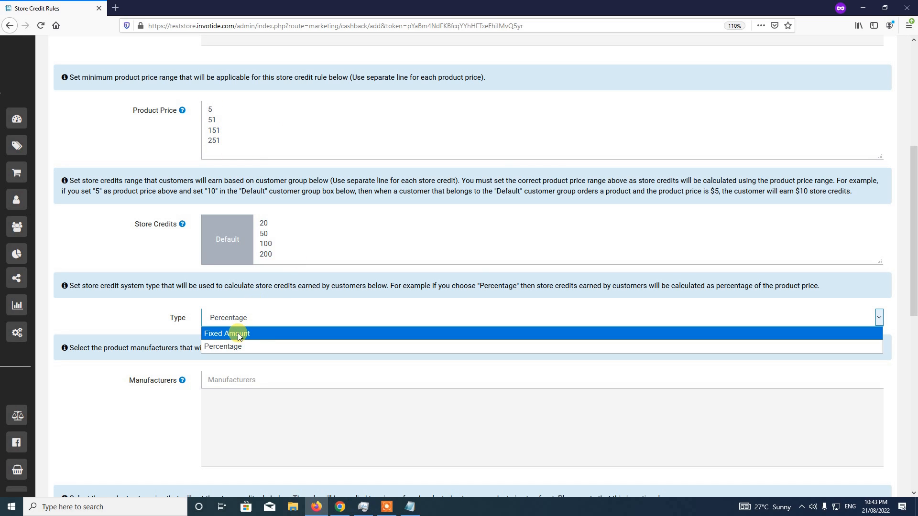
click(266, 334)
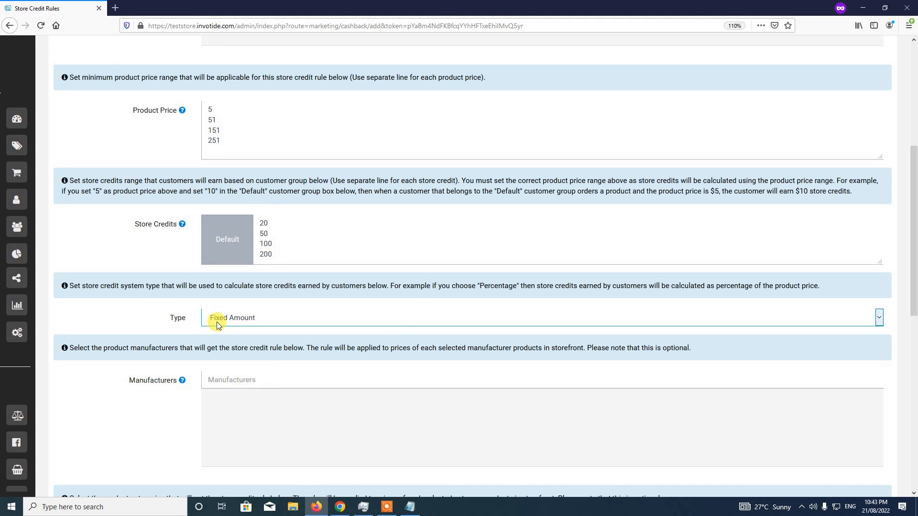
drag(913, 260, 917, 323)
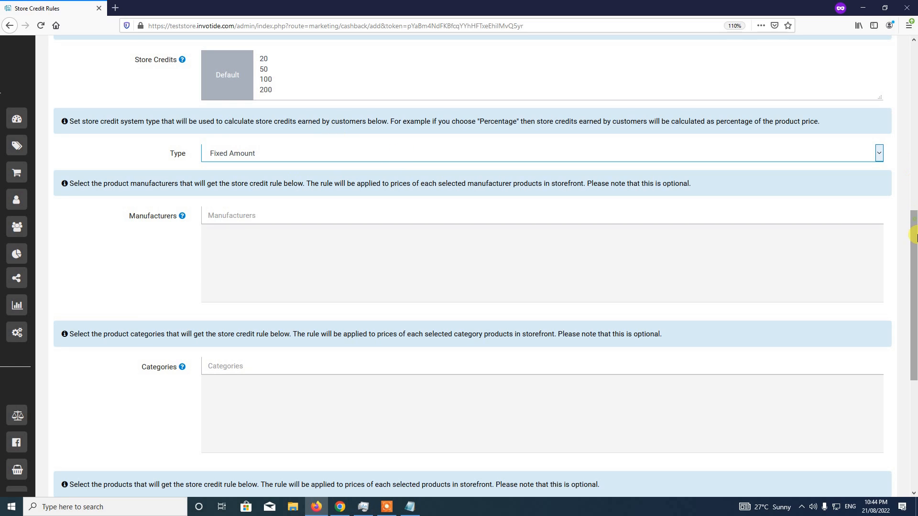
drag(914, 236, 913, 286)
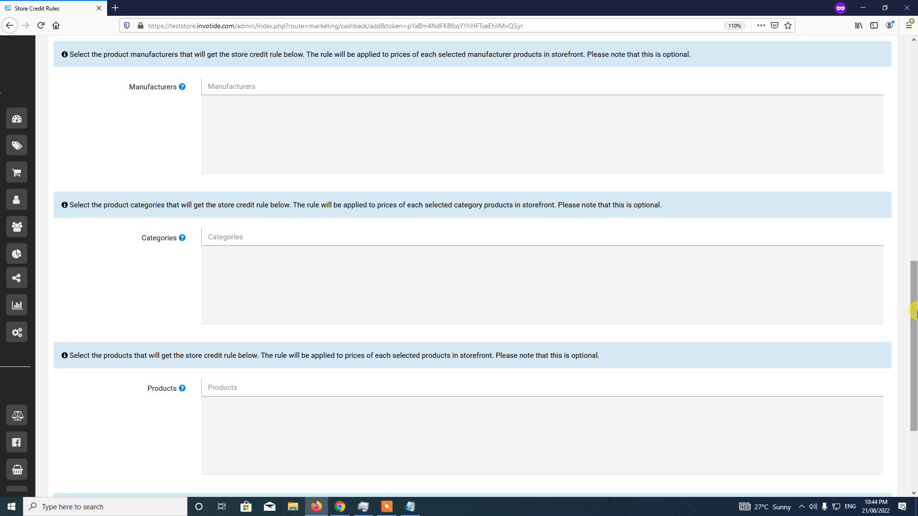
scroll(914, 312, down, 3)
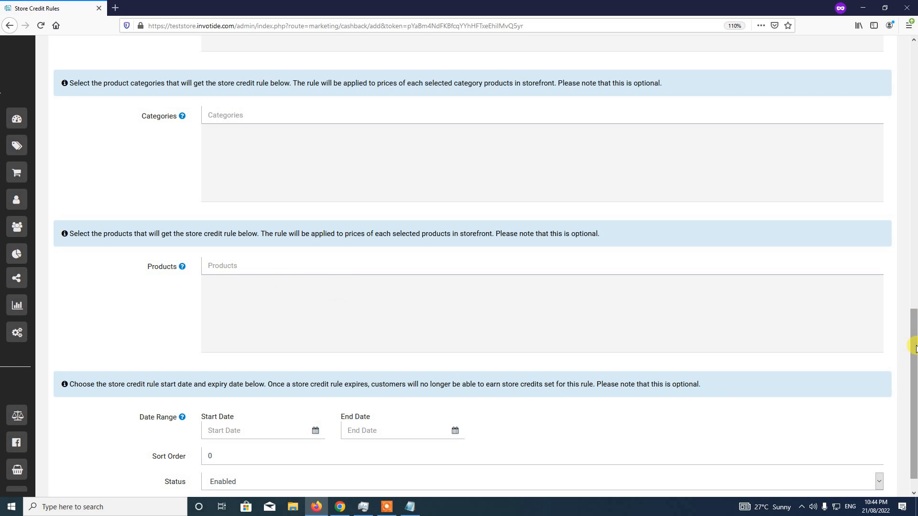
scroll(913, 334, down, 1)
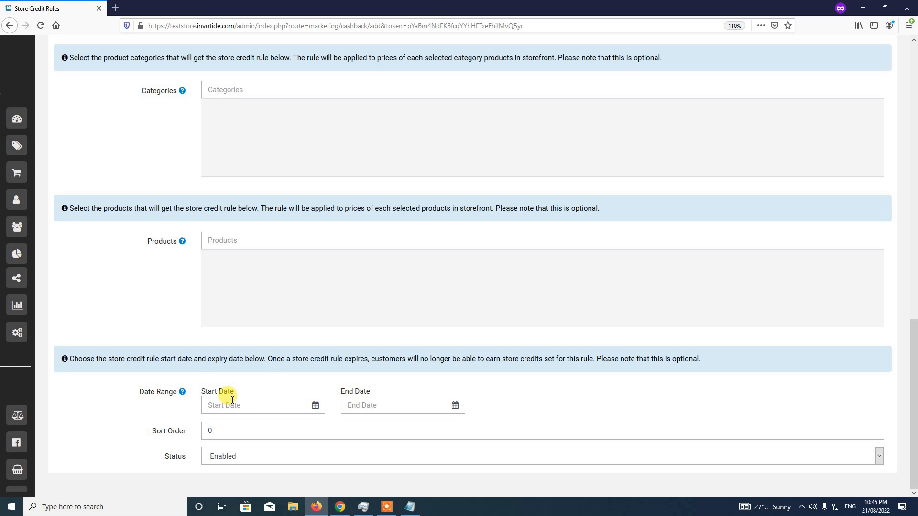
Set Sort Order to 1, keep Status Enabled, and save the rule, which is rejected
click(254, 431)
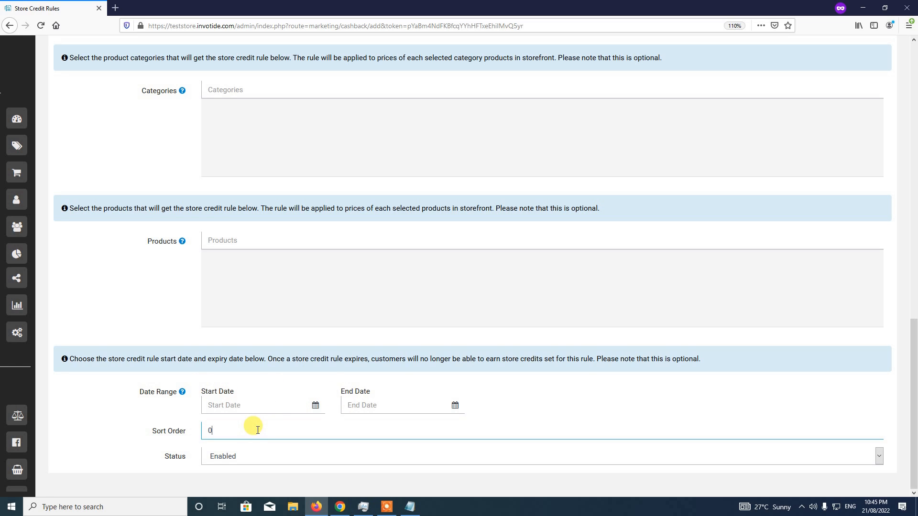
key(BackSpace)
text(1)
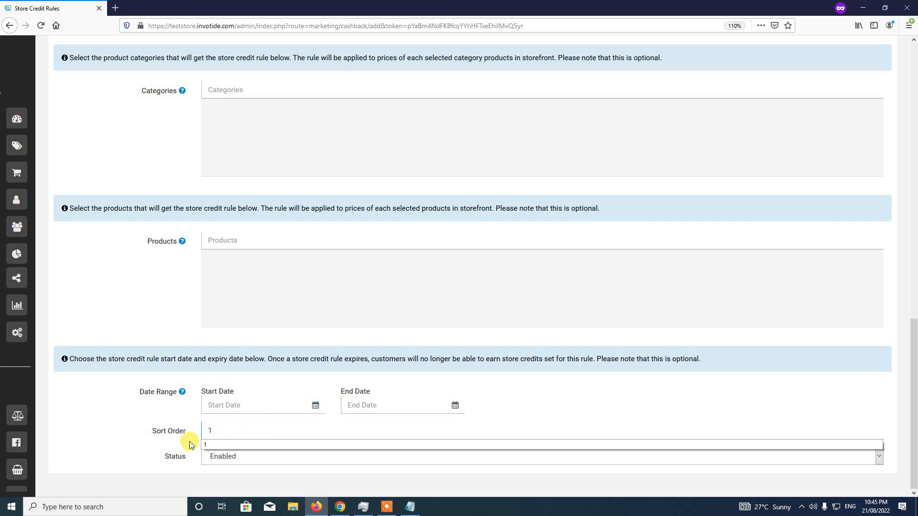
click(239, 458)
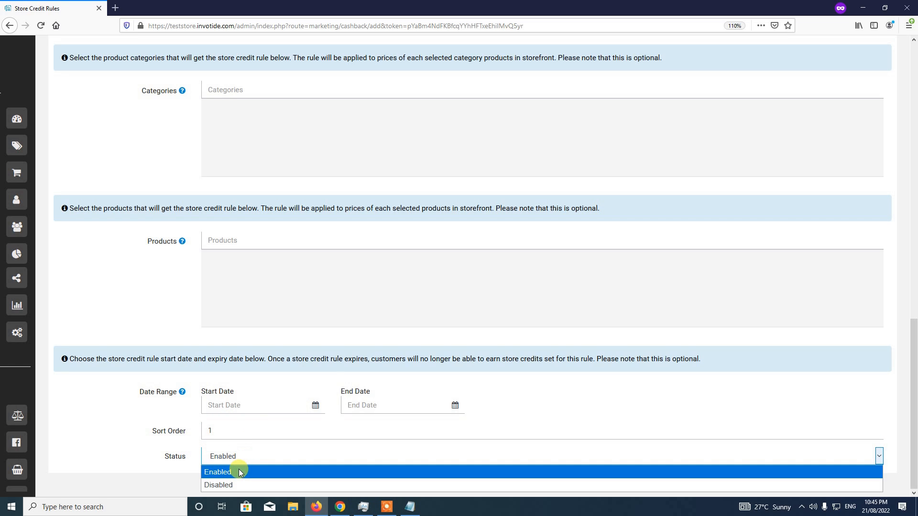
click(239, 472)
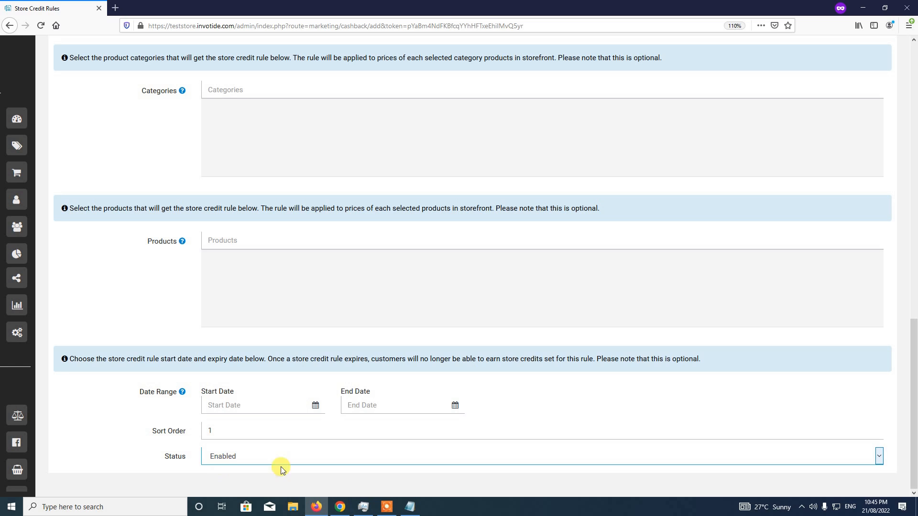
drag(913, 471, 913, 149)
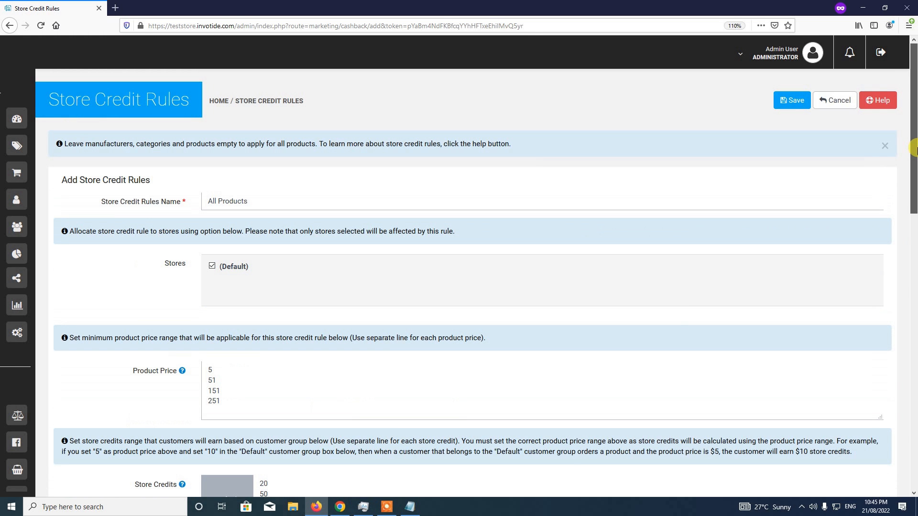
click(791, 102)
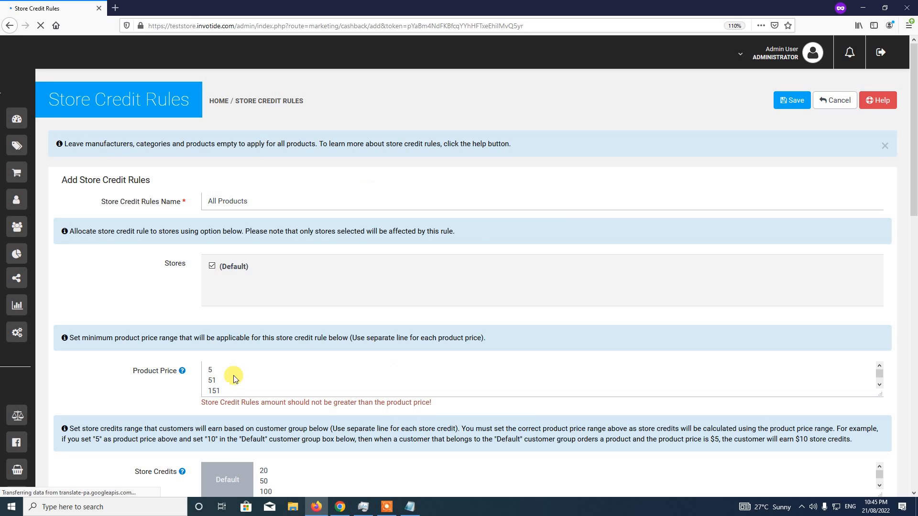
Enlarge the Store Credits box to reveal the 200 credit value
scroll(389, 375, down, 1)
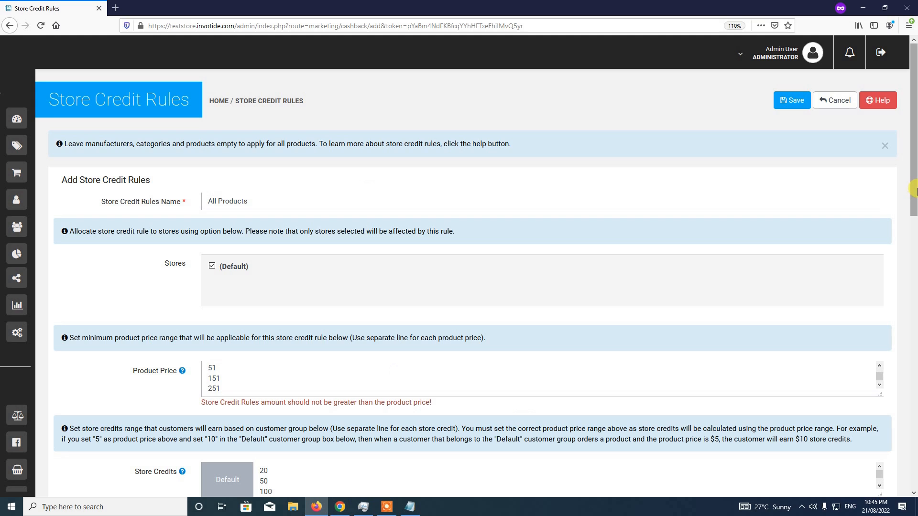
drag(913, 189, 912, 249)
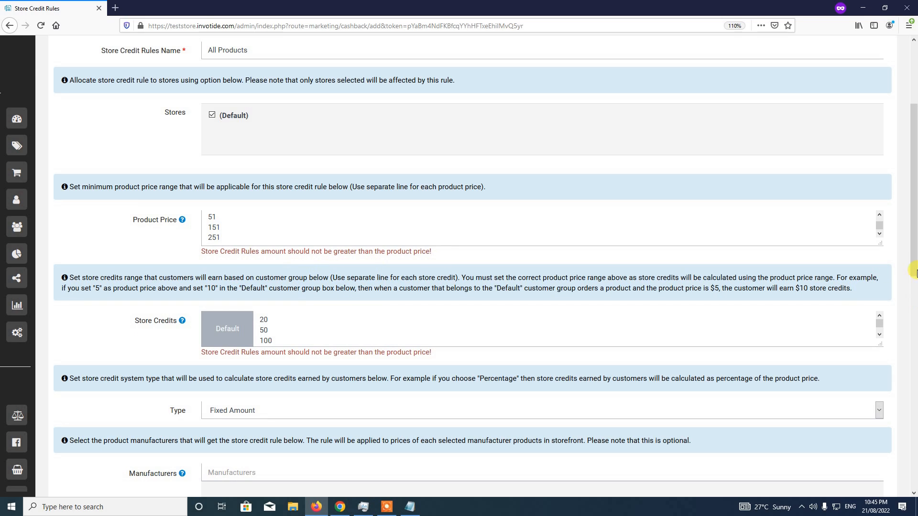
drag(880, 344, 881, 365)
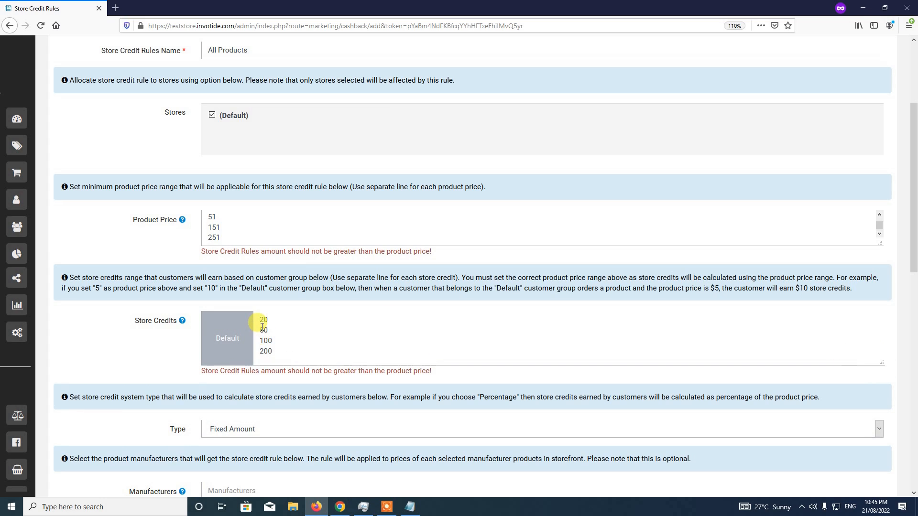
scroll(235, 221, up, 1)
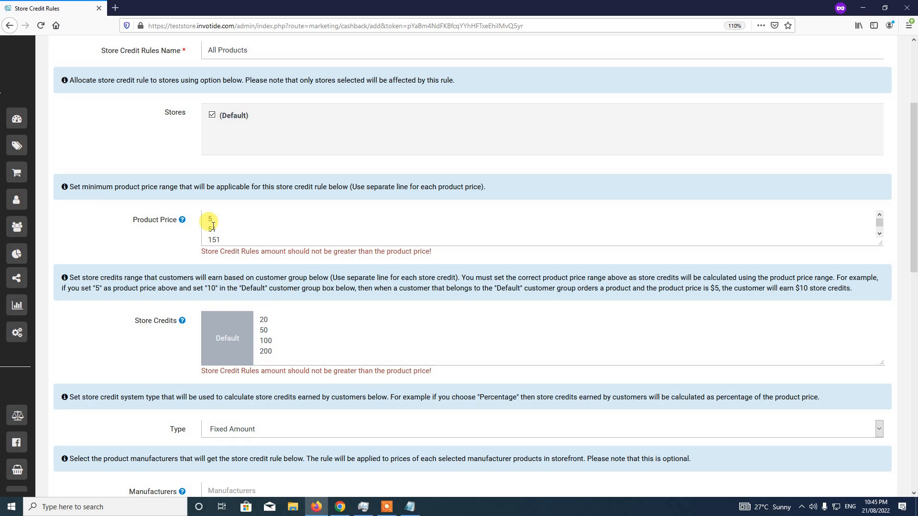
Replace the first store credit 20 with 2 and save the All Products rule
double_click(264, 318)
text(2)
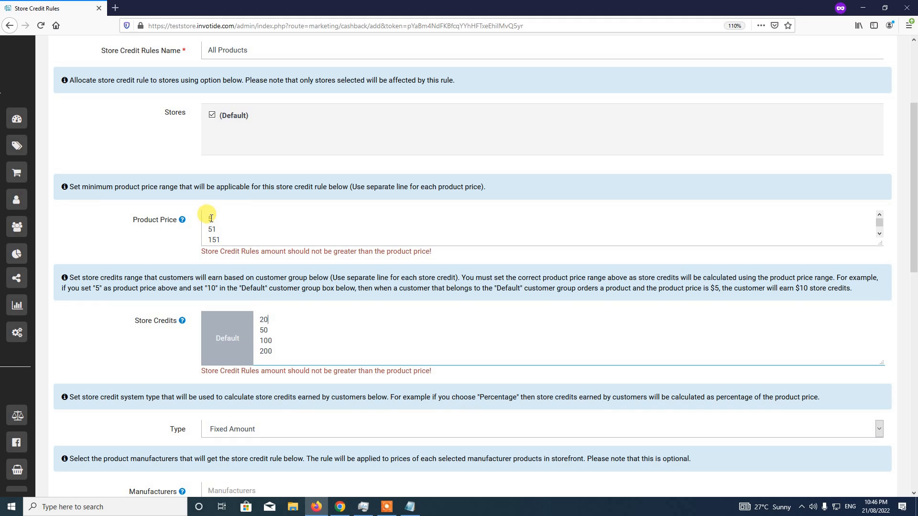
double_click(263, 319)
text(2)
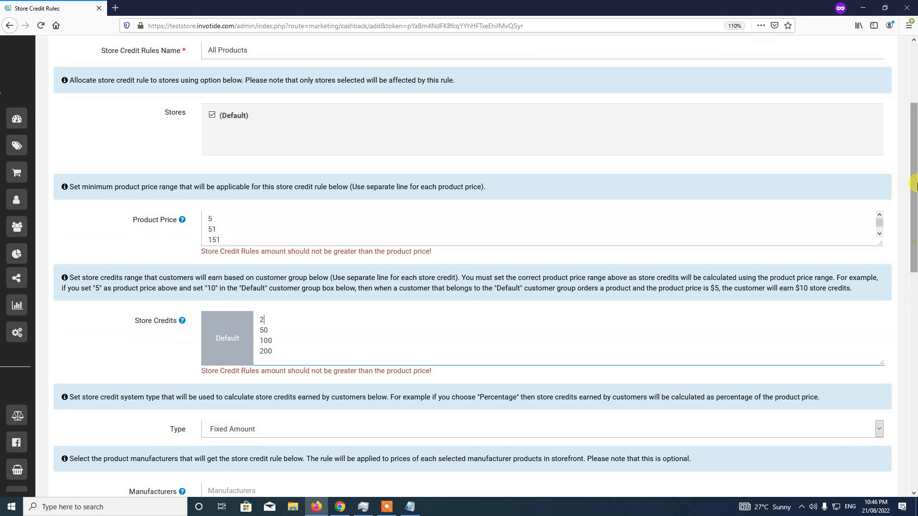
scroll(914, 184, up, 3)
click(802, 101)
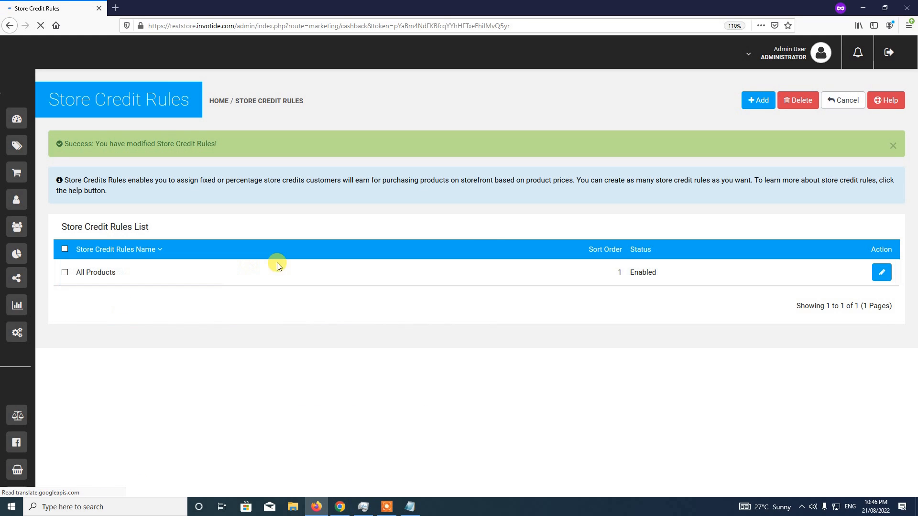
Dismiss the success alert and open Your Store from the admin account menu
click(893, 145)
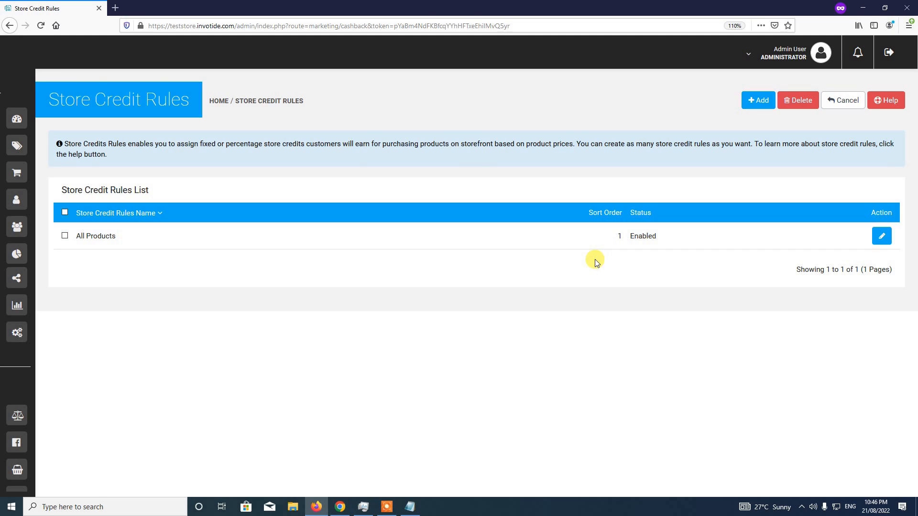
click(770, 66)
click(763, 97)
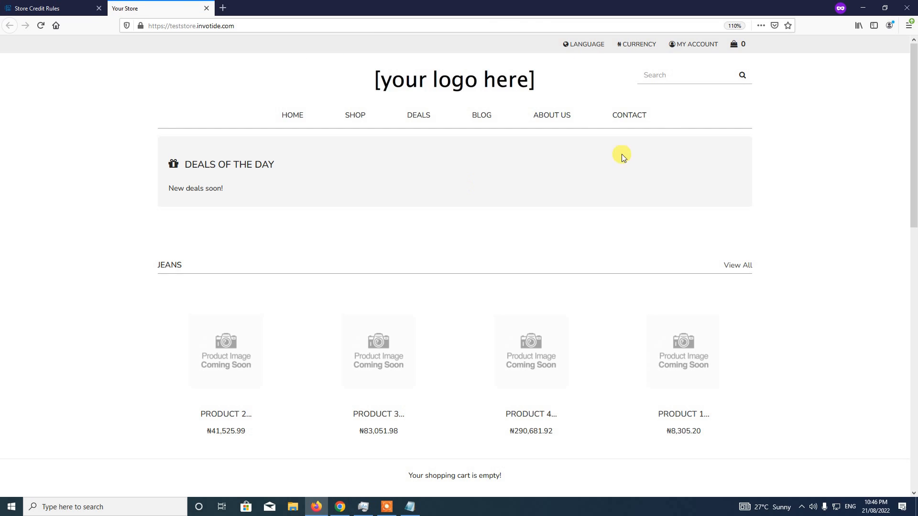
Show prices in US Dollar, view Product 1's $2 credit quick view, then return to admin
click(639, 45)
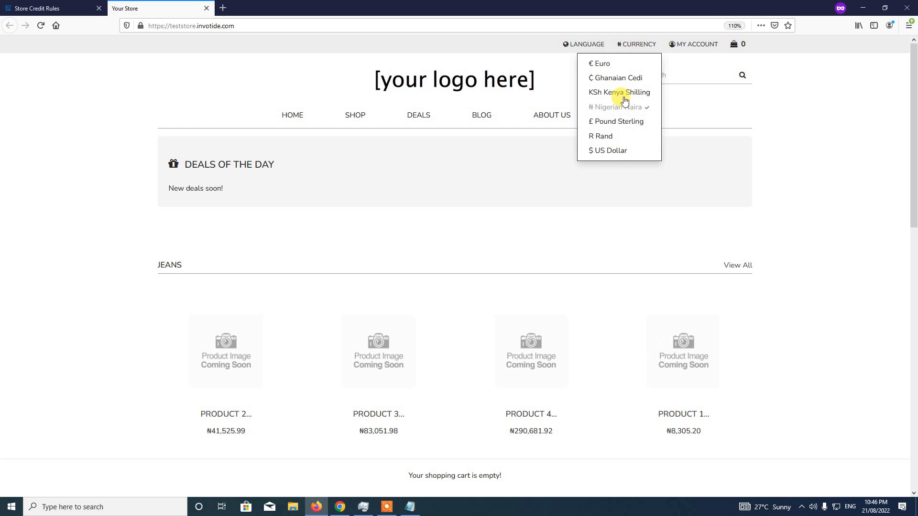
click(611, 151)
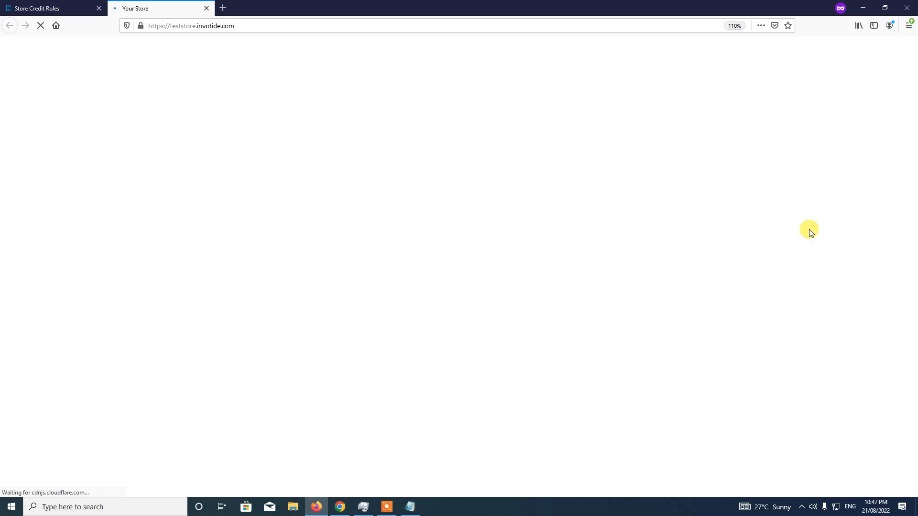
scroll(810, 232, down, 3)
scroll(811, 232, down, 2)
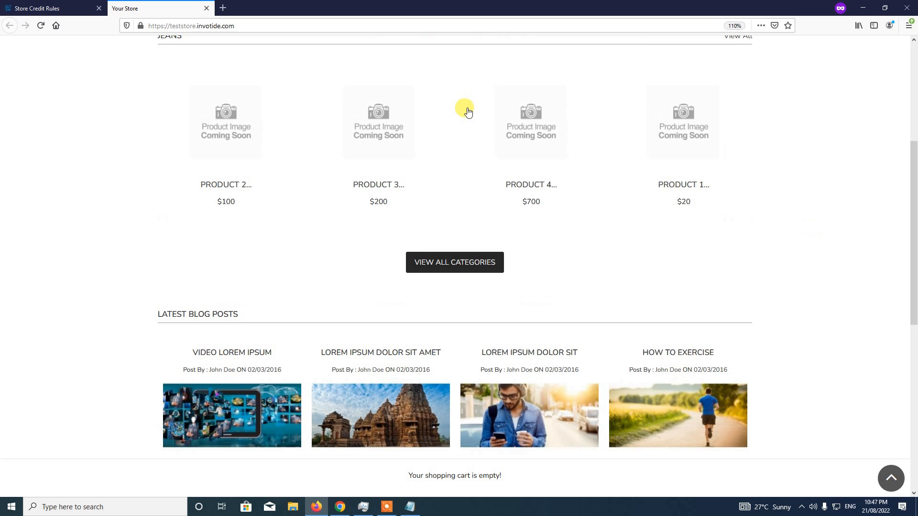
click(687, 165)
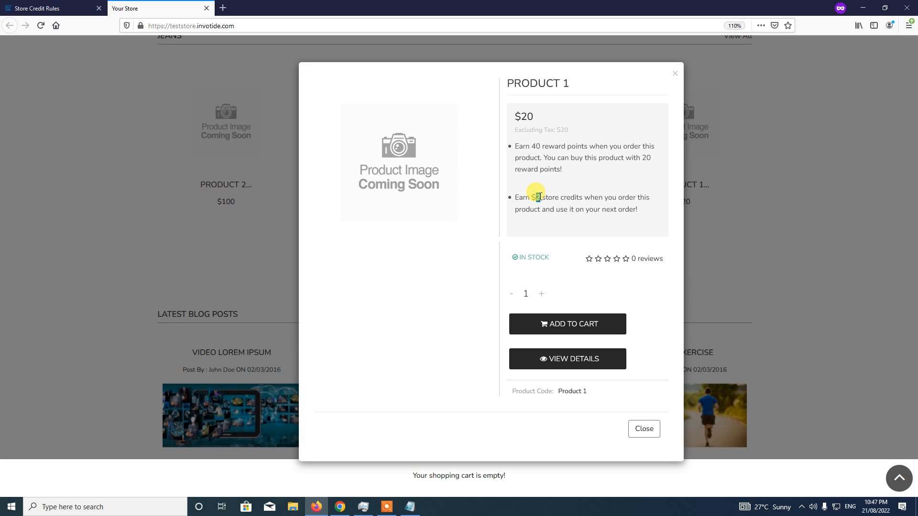
click(37, 5)
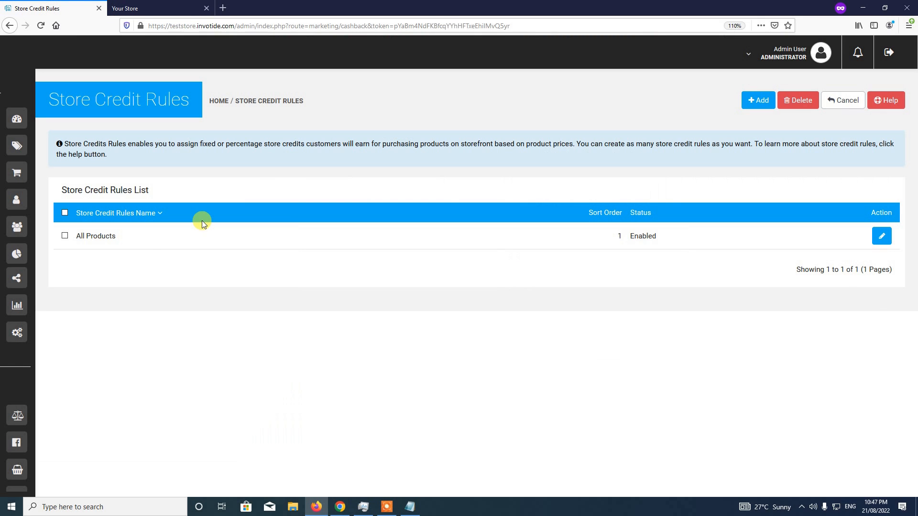
Compare the All Products rule's first tier and 2 credit with Product 1's $2 offer
click(884, 239)
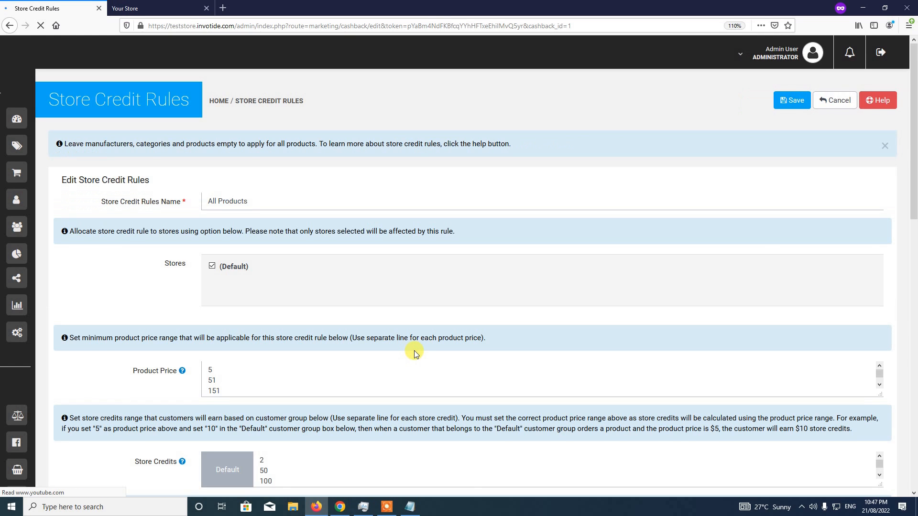
scroll(415, 353, down, 2)
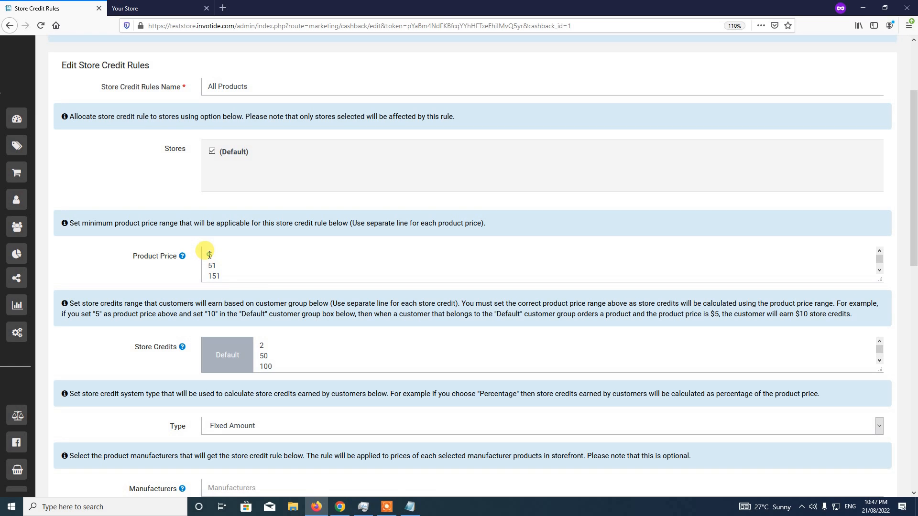
double_click(210, 254)
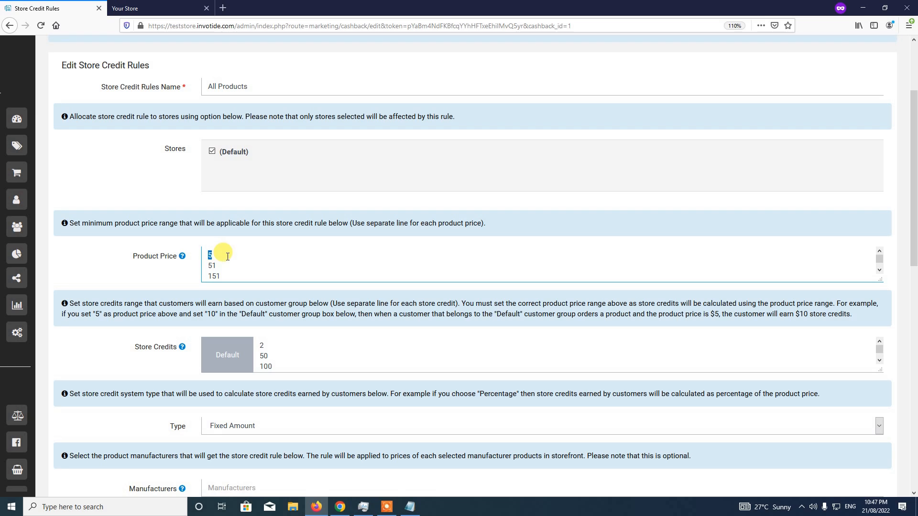
click(260, 344)
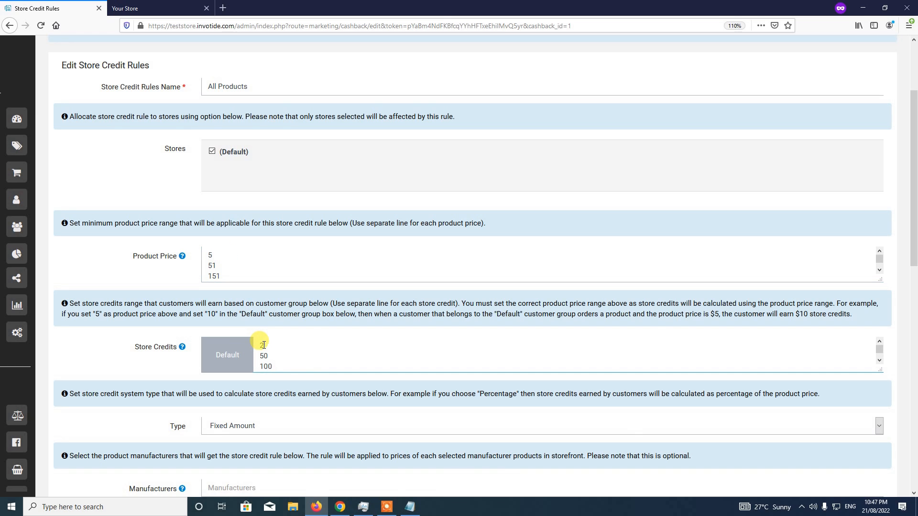
click(177, 6)
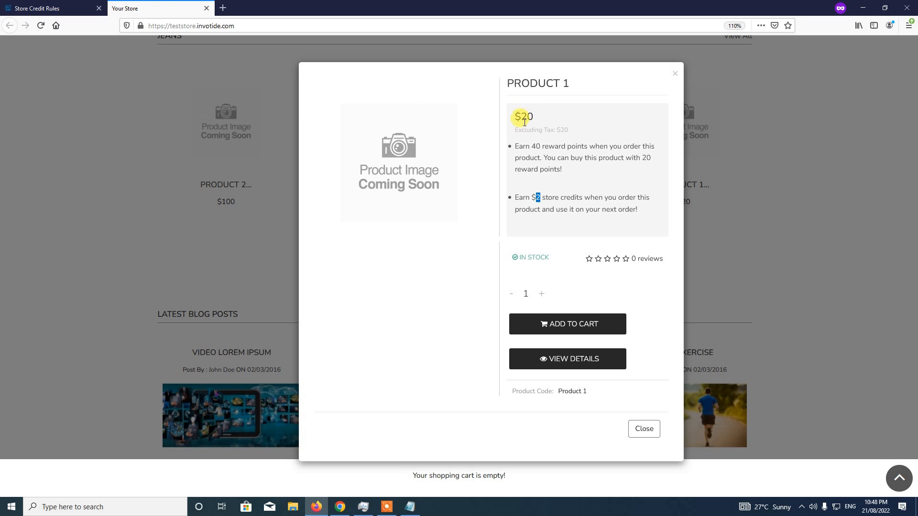
click(61, 7)
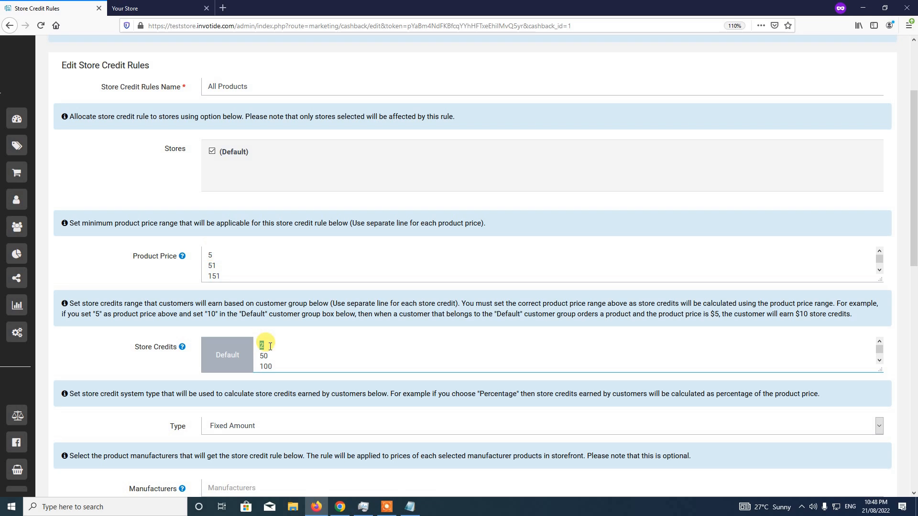
click(265, 348)
click(153, 8)
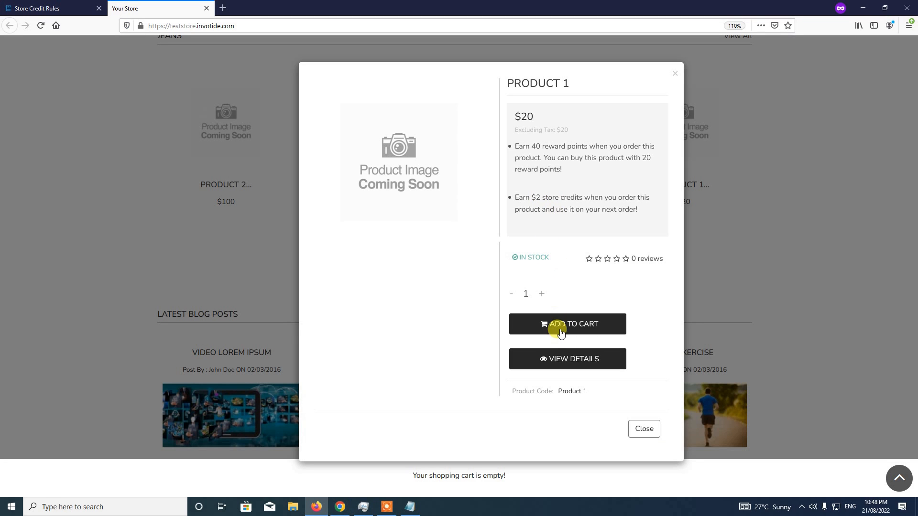
Add Product 1 to the cart and check out, logging in with the returning customer's e-mail and password
click(561, 328)
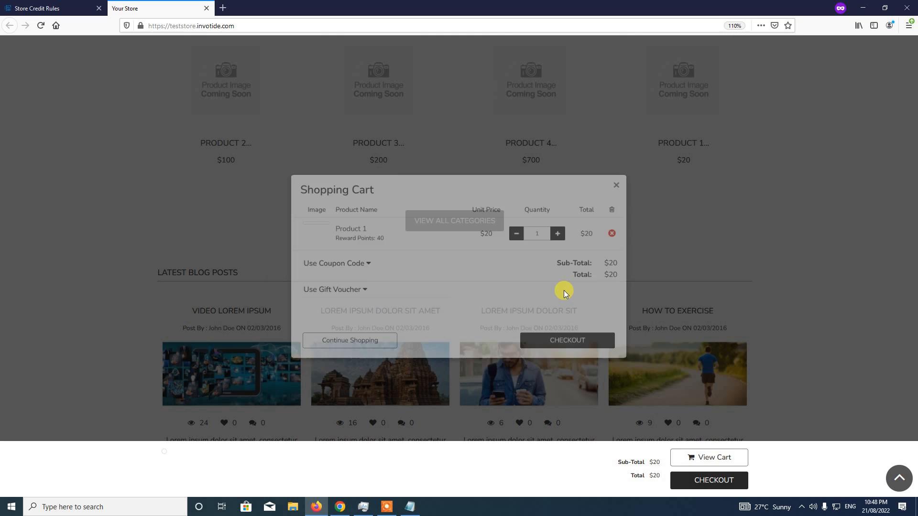
click(566, 345)
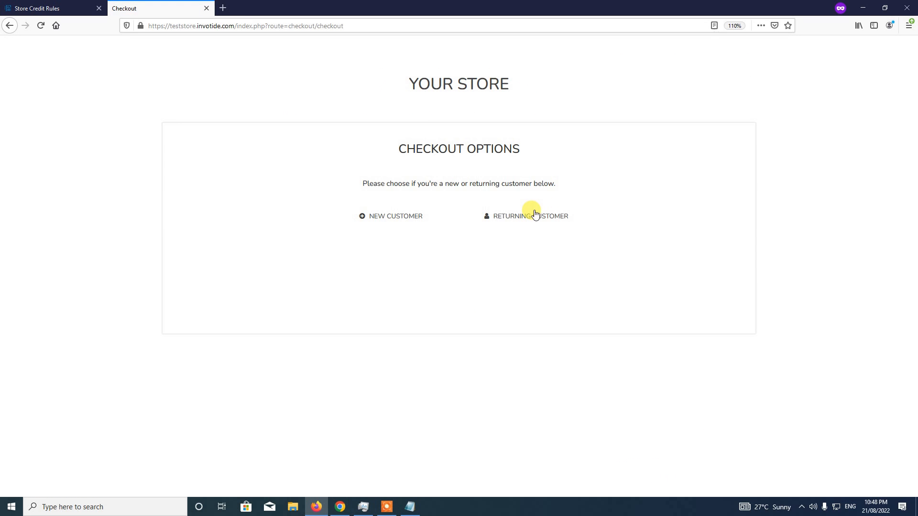
click(530, 217)
click(448, 276)
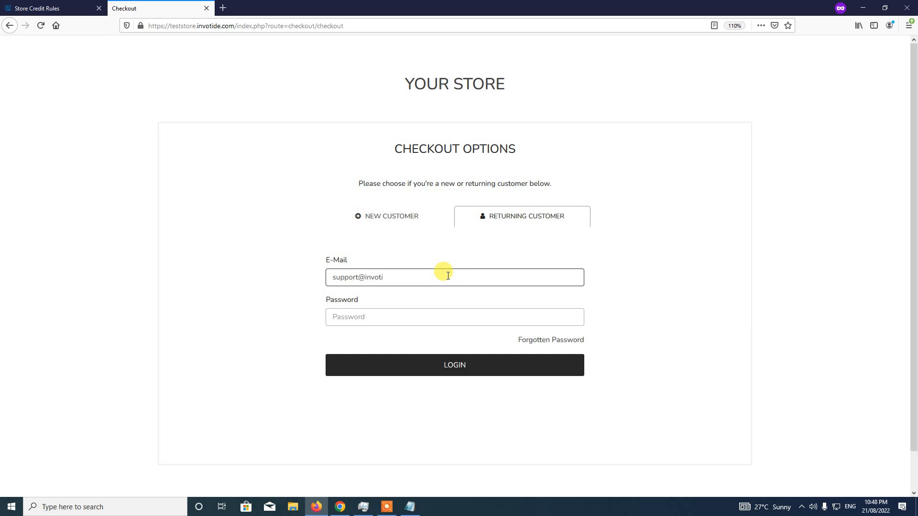
key(Tab)
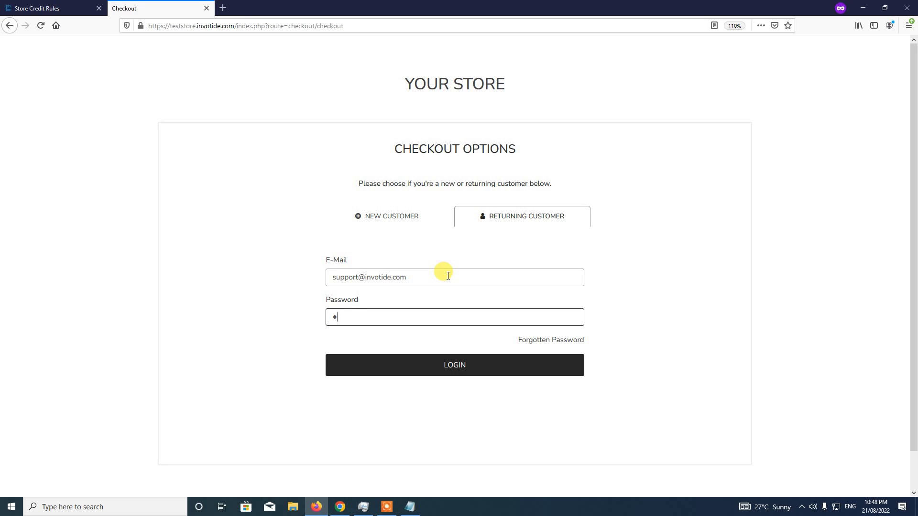
click(475, 371)
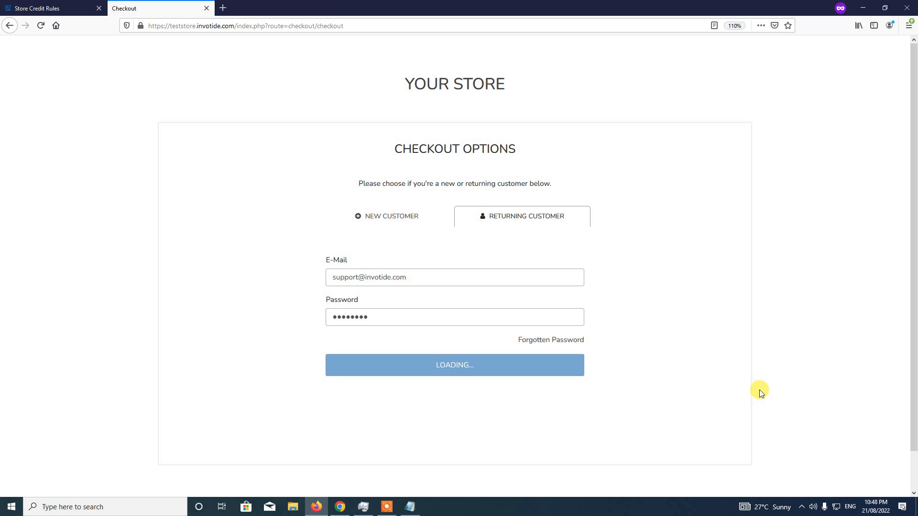
Accept the delivery address, Location 1 shipping and bank transfer, confirm the order, and return to the store
scroll(759, 389, down, 1)
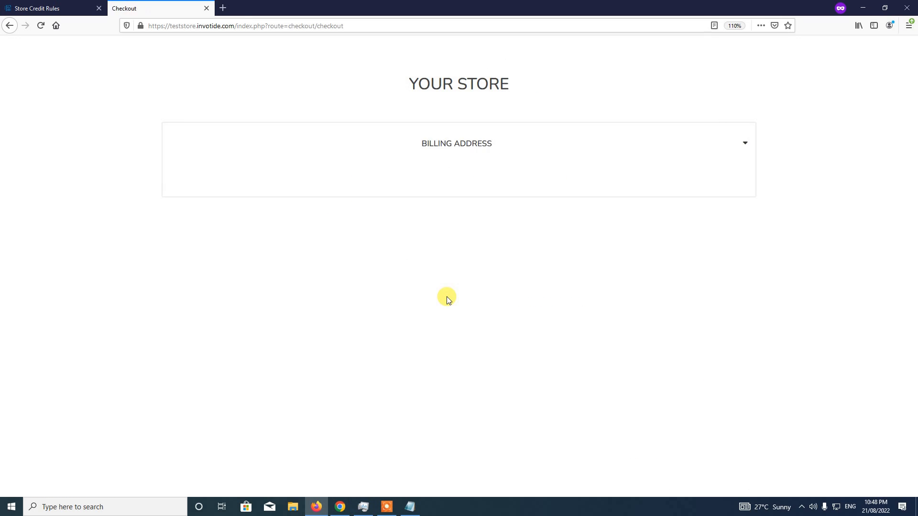
click(454, 286)
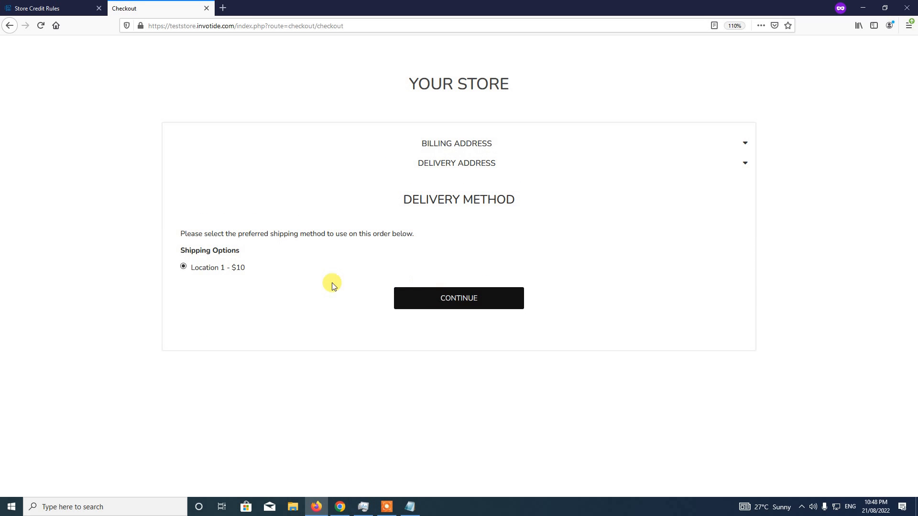
click(467, 293)
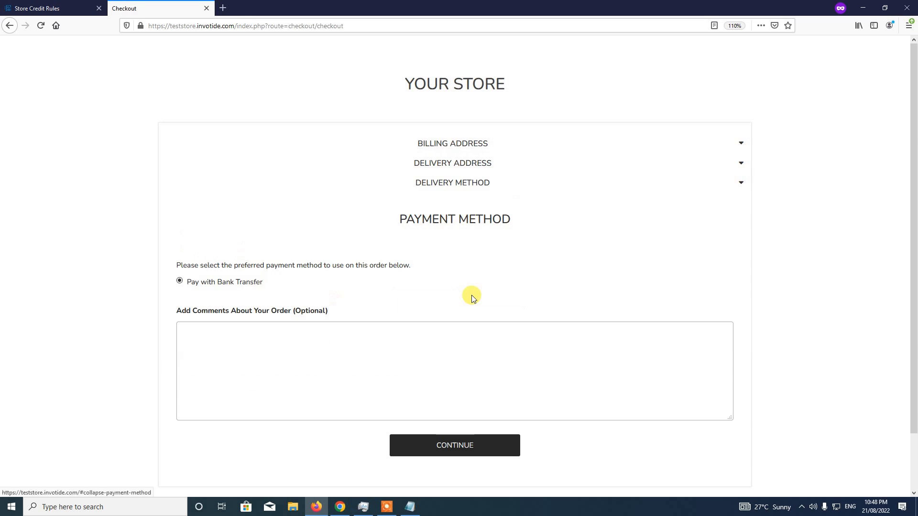
click(466, 445)
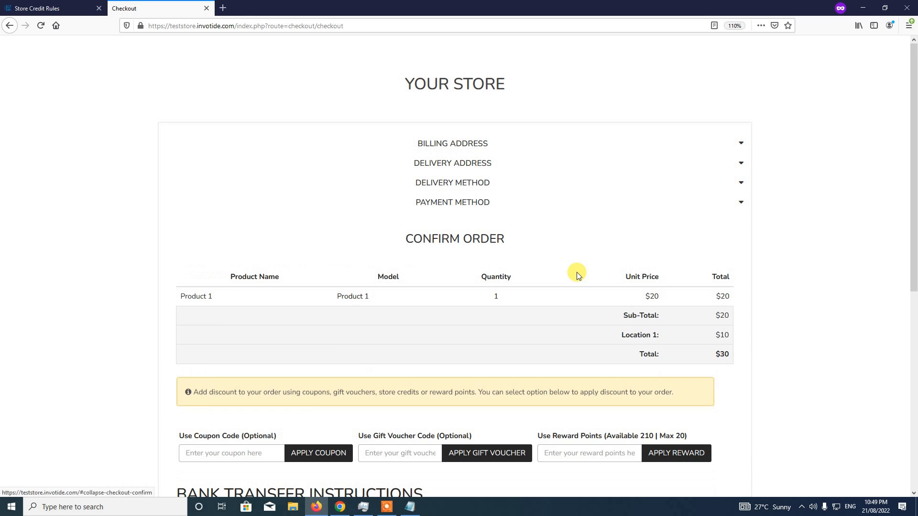
scroll(577, 275, down, 3)
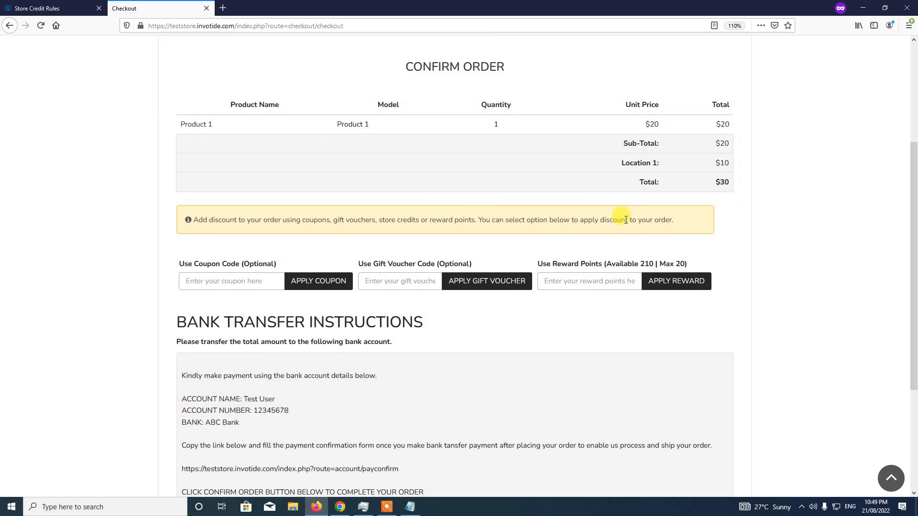
scroll(518, 401, down, 3)
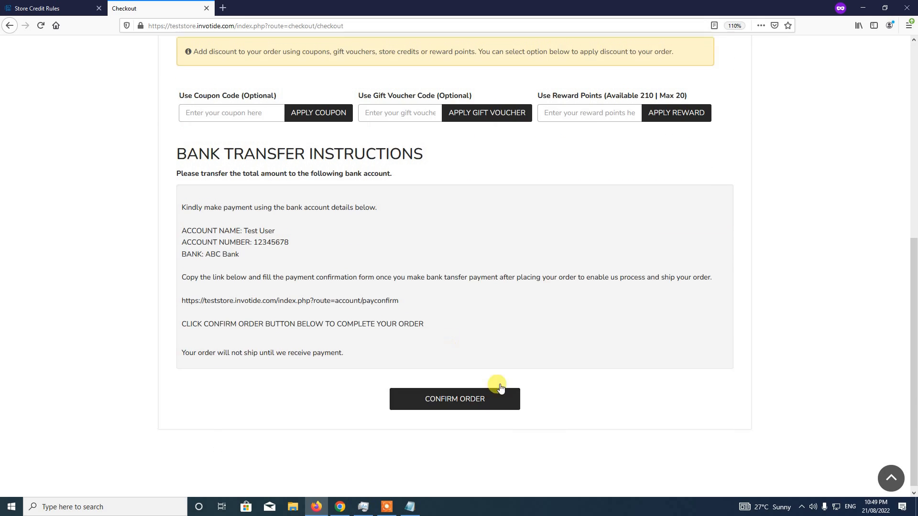
click(429, 398)
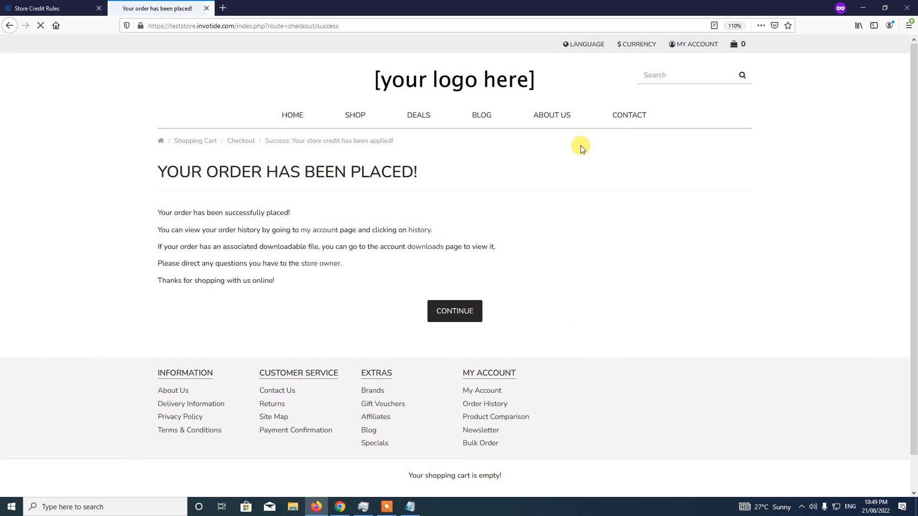
click(453, 314)
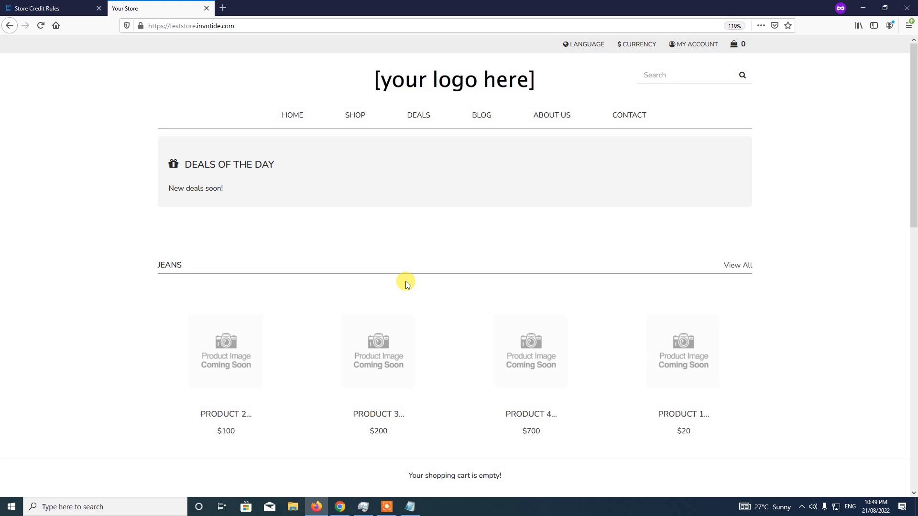
click(392, 511)
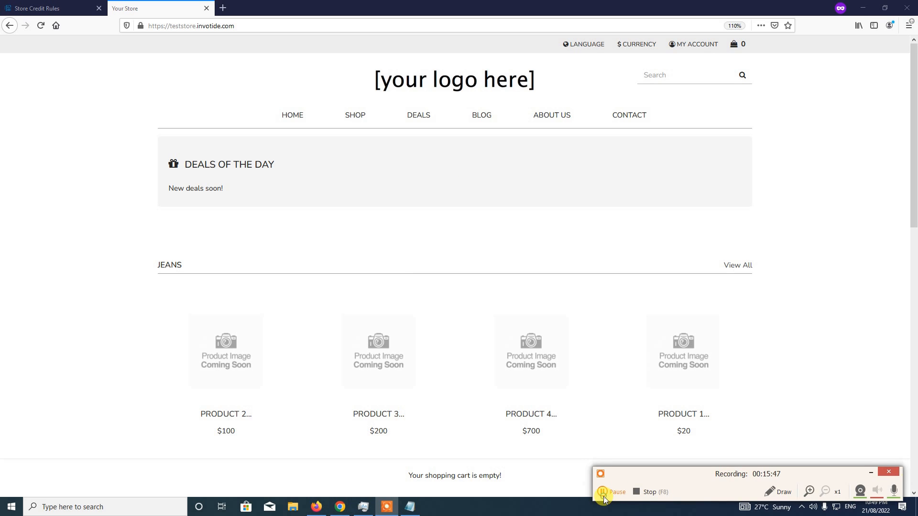
click(871, 473)
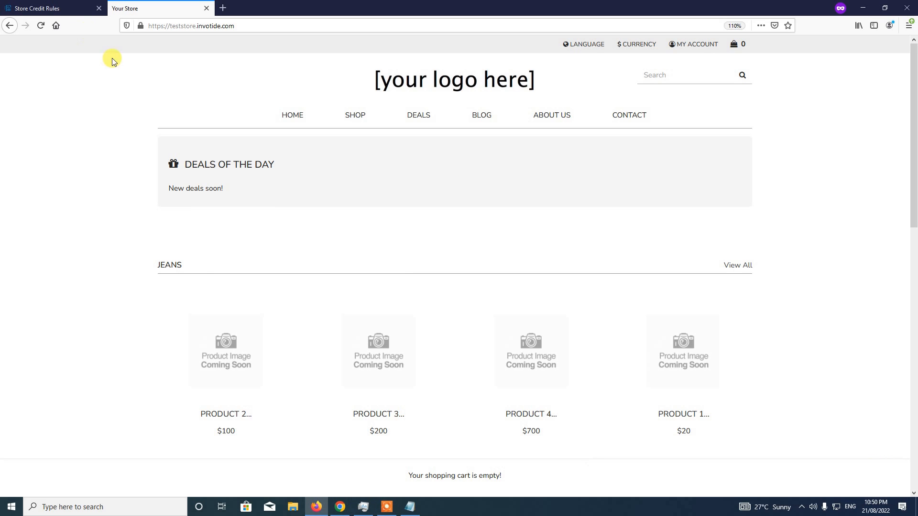
Open order #23 from Sales > Orders and scroll to its Add Order History section
click(57, 9)
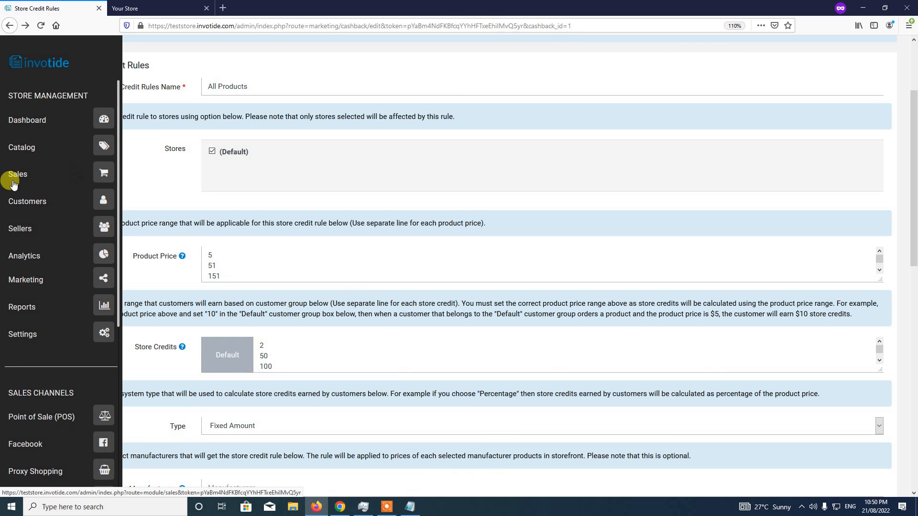
click(94, 178)
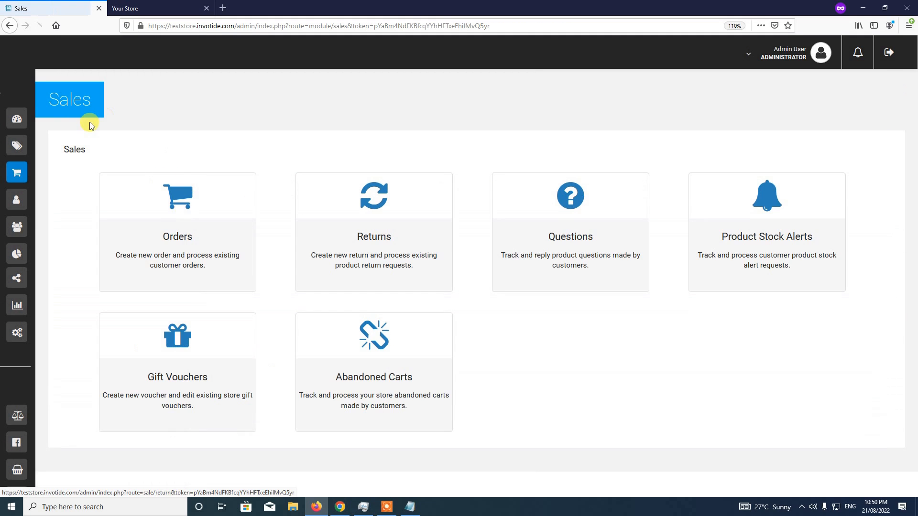
click(178, 218)
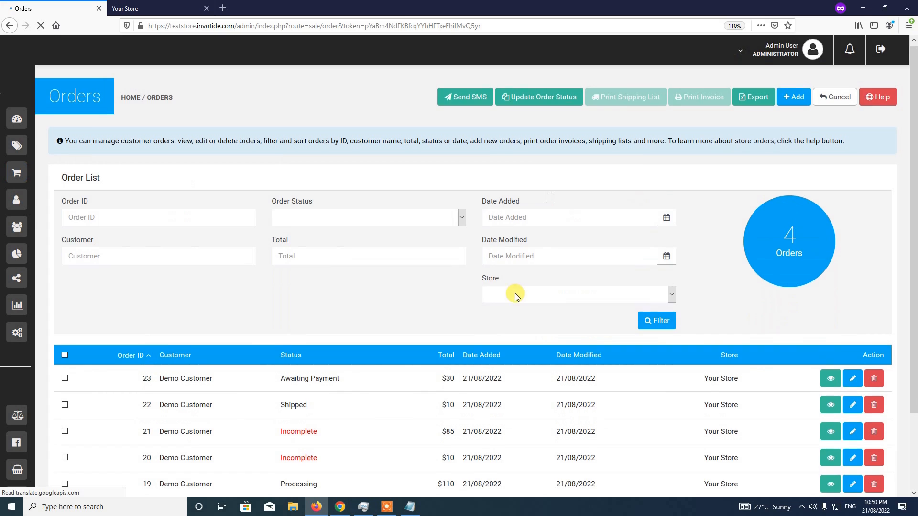
scroll(326, 307, down, 2)
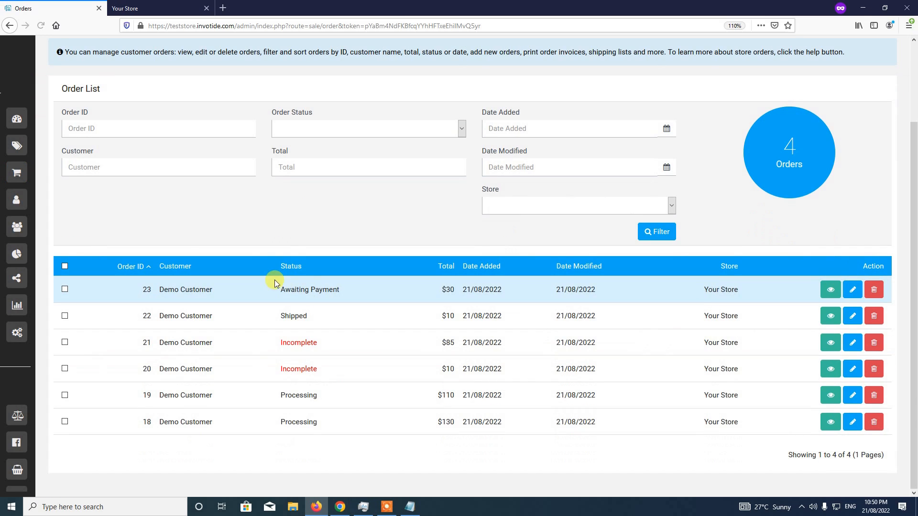
click(832, 291)
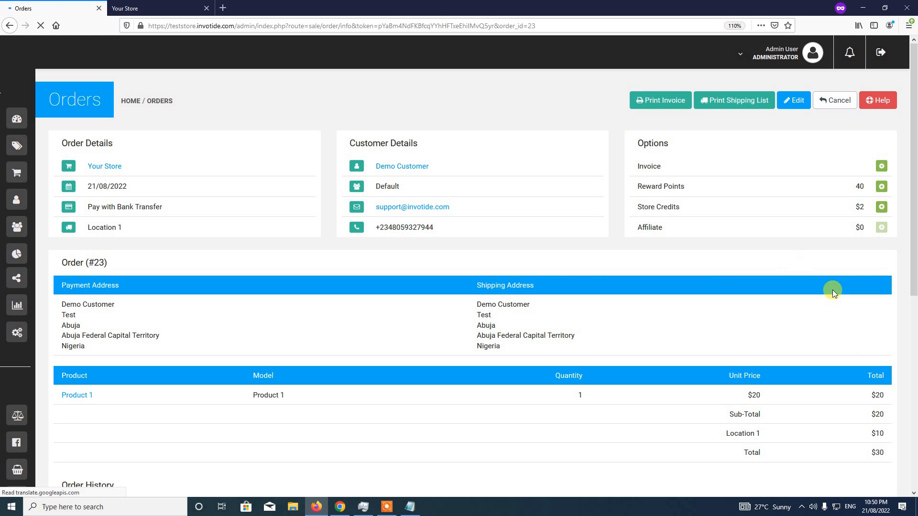
scroll(914, 196, down, 7)
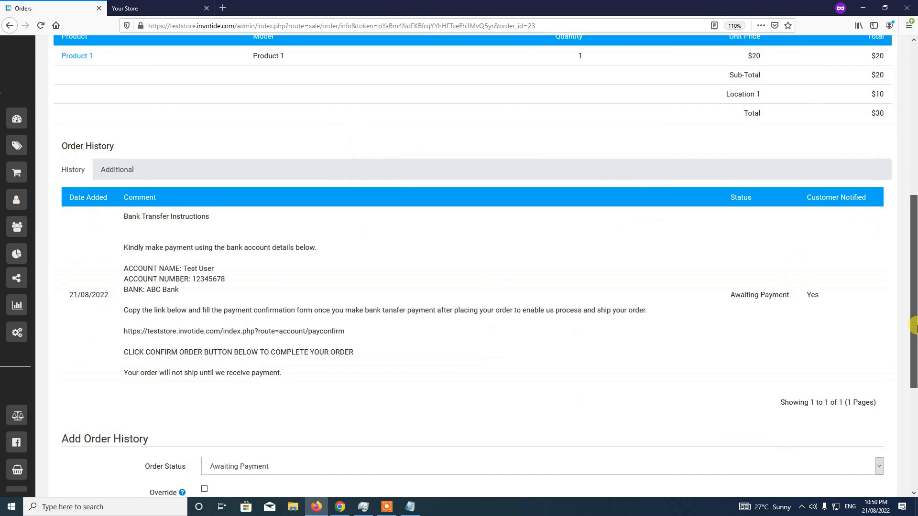
scroll(914, 230, up, 3)
scroll(914, 241, up, 5)
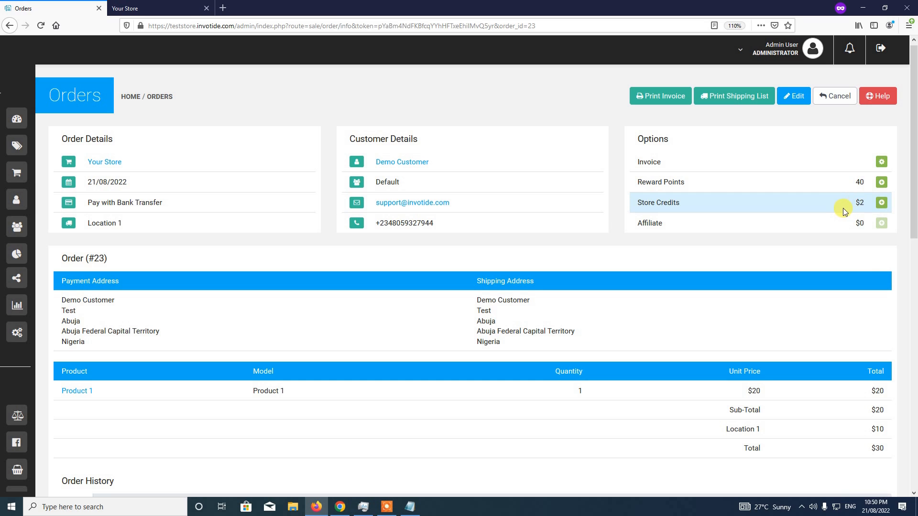
scroll(913, 258, down, 4)
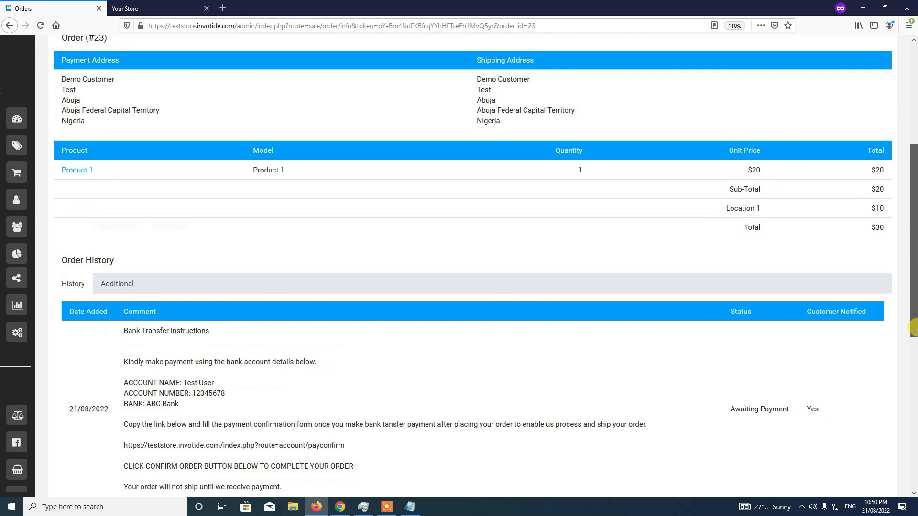
drag(913, 329, 914, 419)
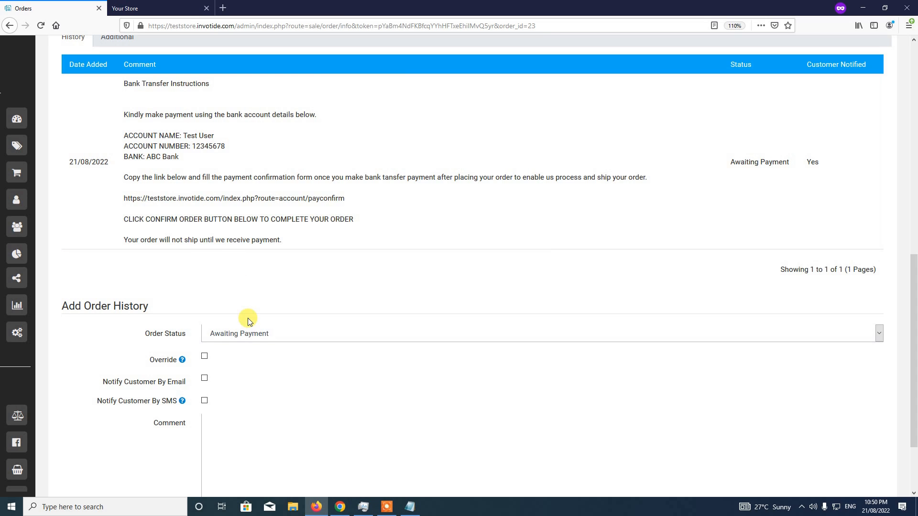
Add a Processing status entry to order #23's history, then scroll back to the top
click(249, 330)
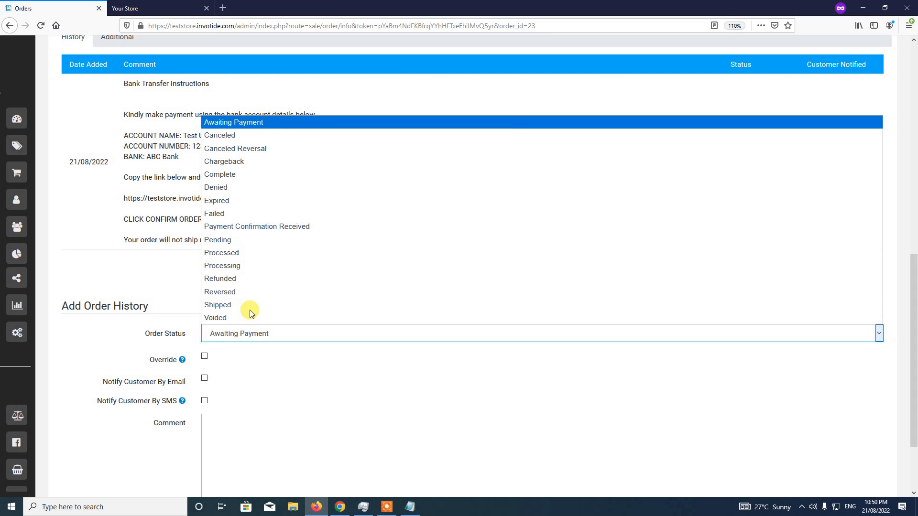
click(249, 266)
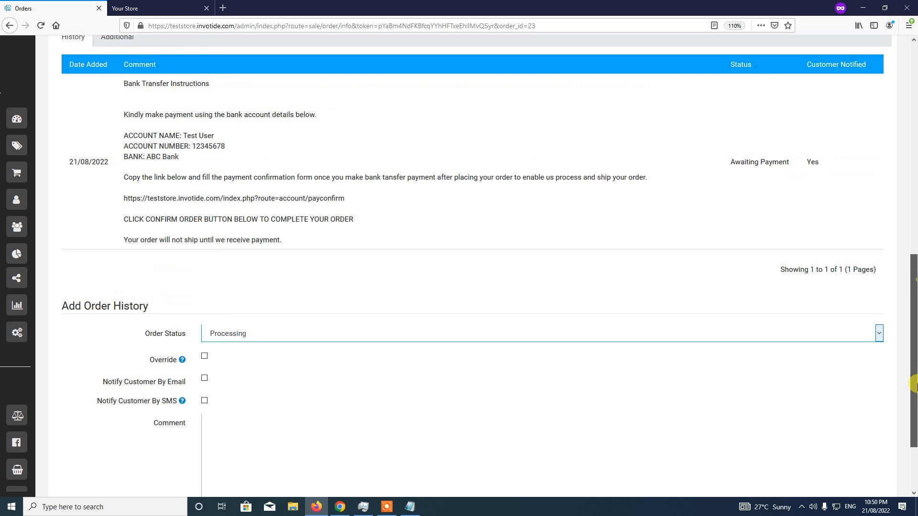
drag(913, 385, 913, 427)
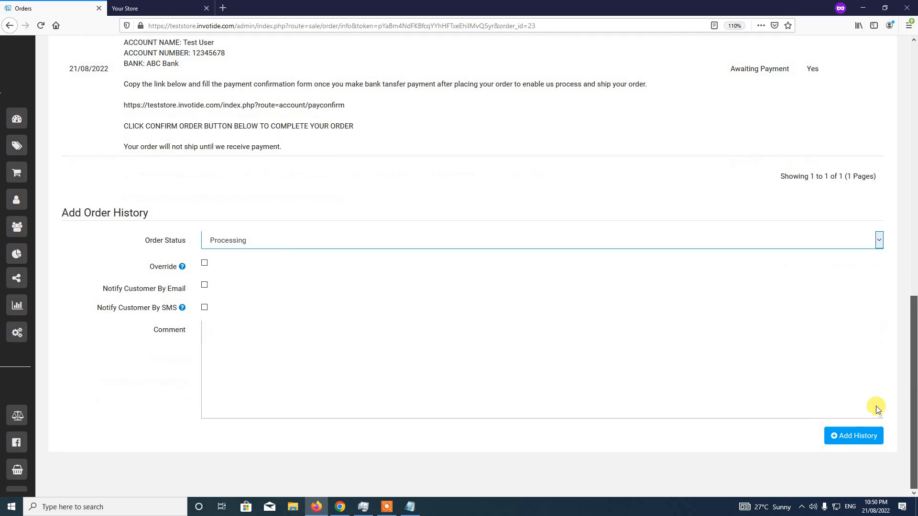
click(853, 436)
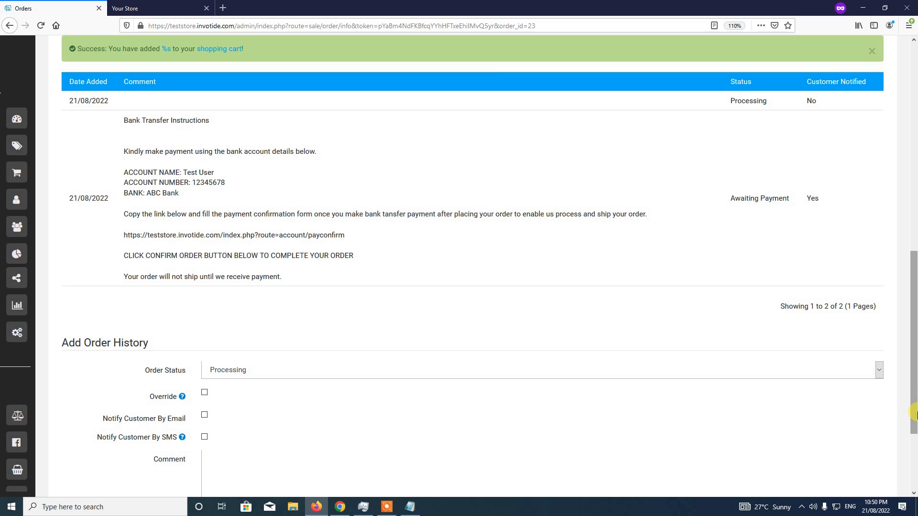
drag(914, 385, 914, 376)
scroll(914, 374, up, 3)
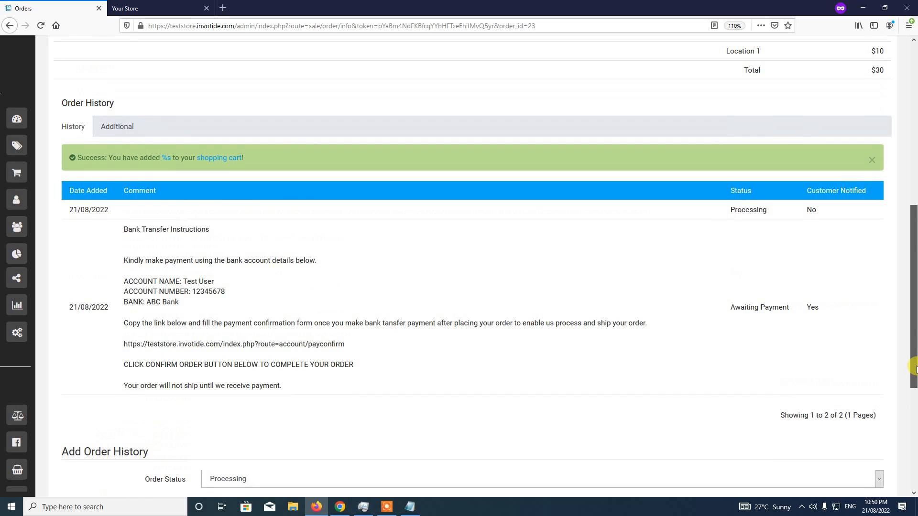
scroll(914, 362, up, 1)
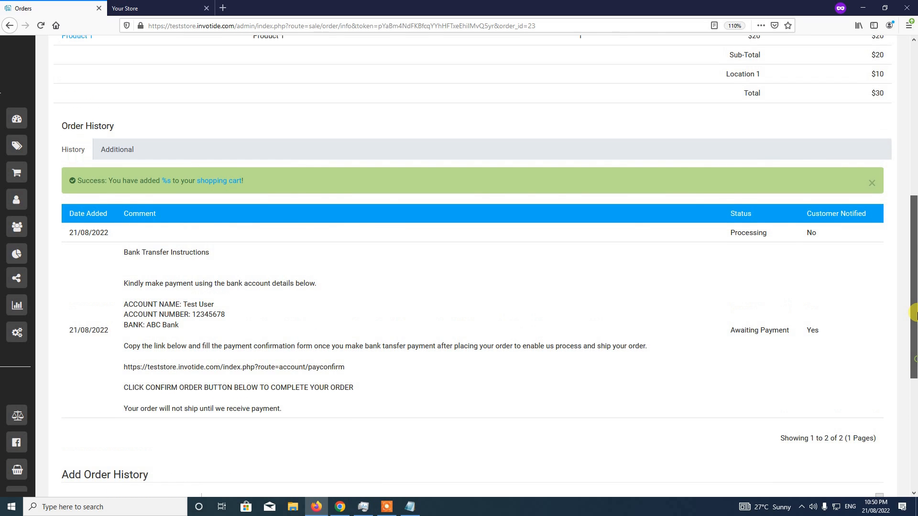
scroll(914, 314, up, 10)
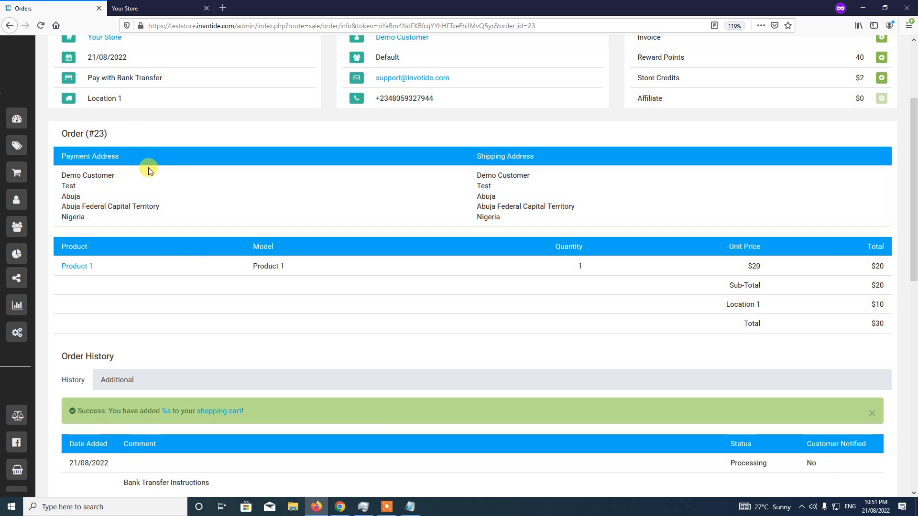
mouse_move(51, 113)
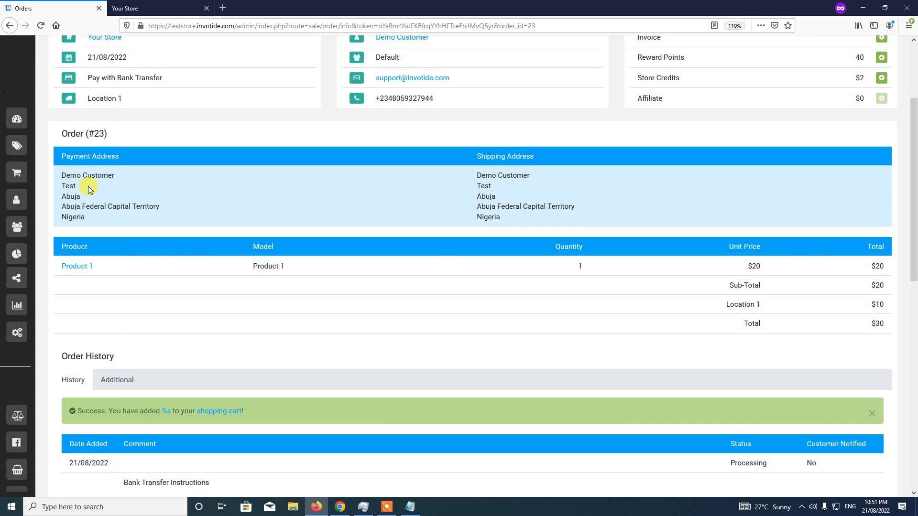
mouse_move(24, 106)
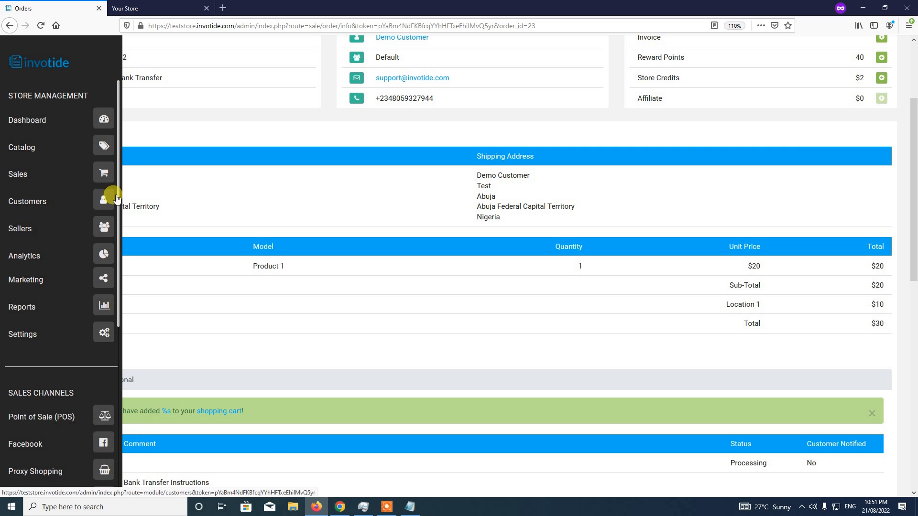
Open the customer's Store Credits tab showing the $2 credit from order #23
click(104, 199)
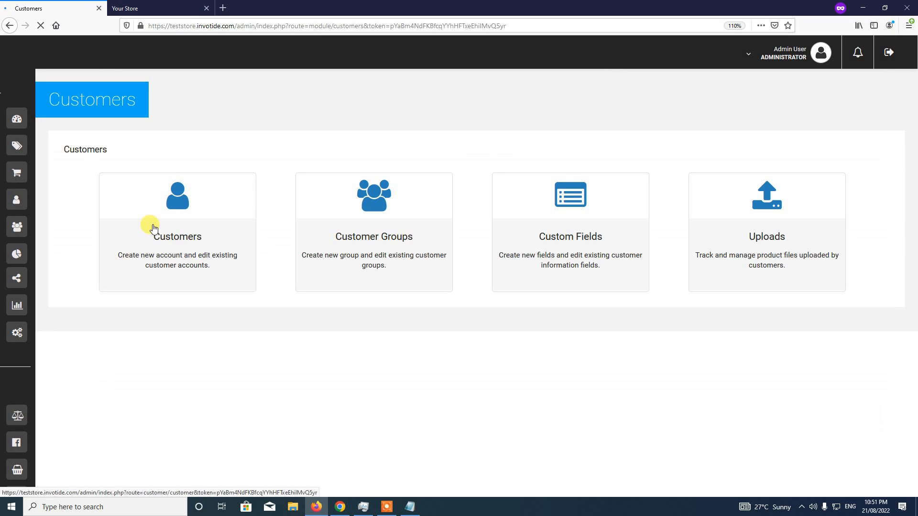
click(179, 252)
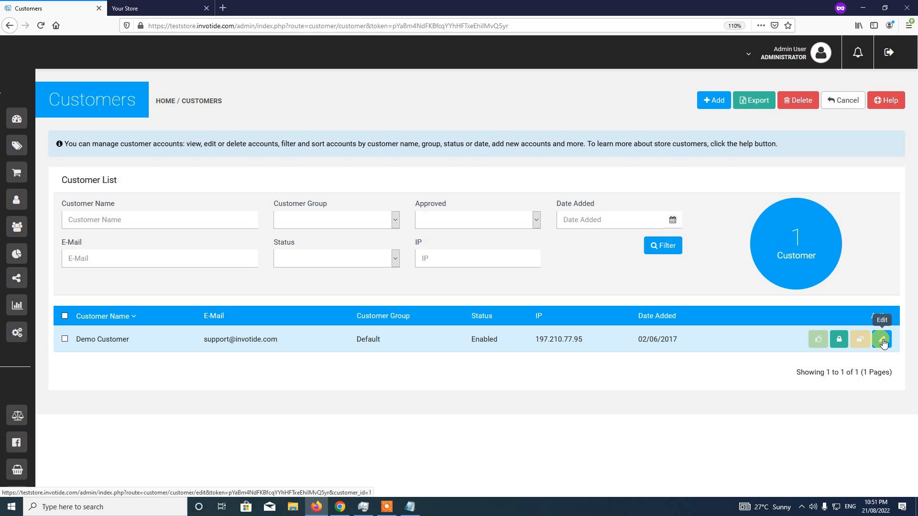
click(882, 340)
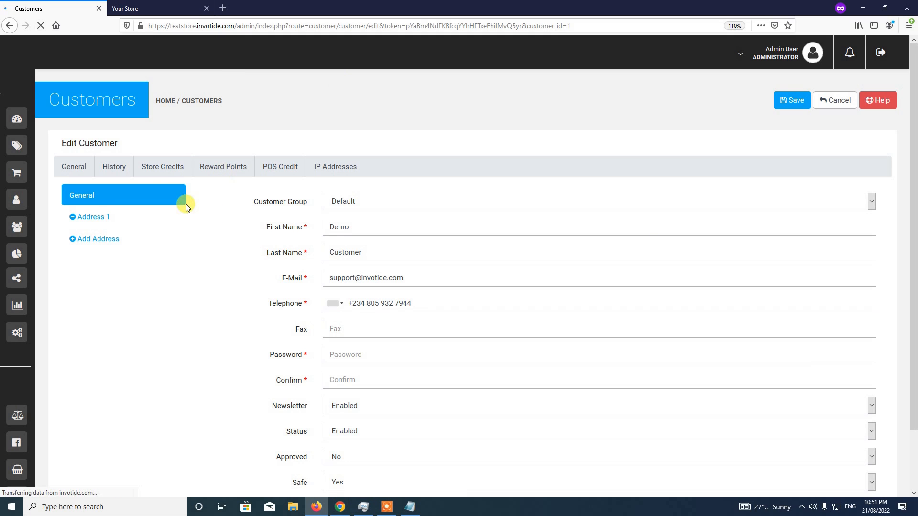
click(163, 171)
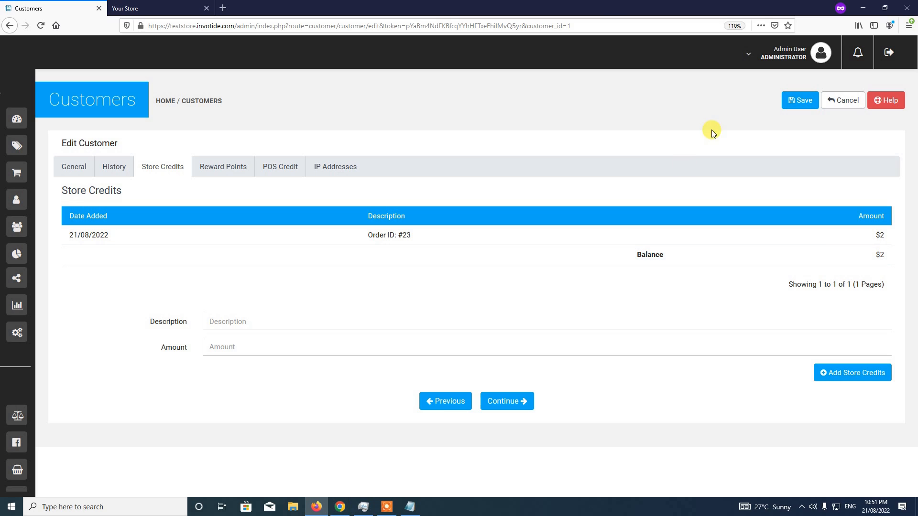
click(782, 59)
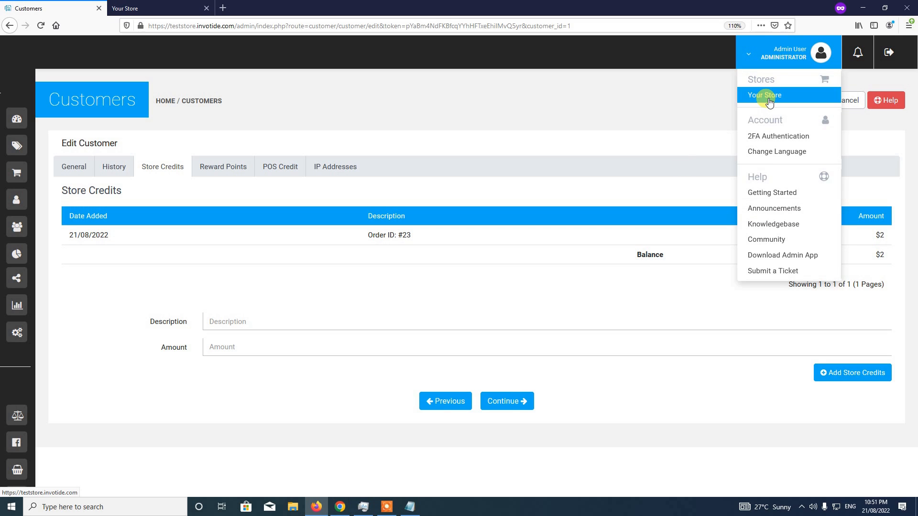
Switch to the storefront and add Product 1 ($20) to the cart from its quick view
click(765, 95)
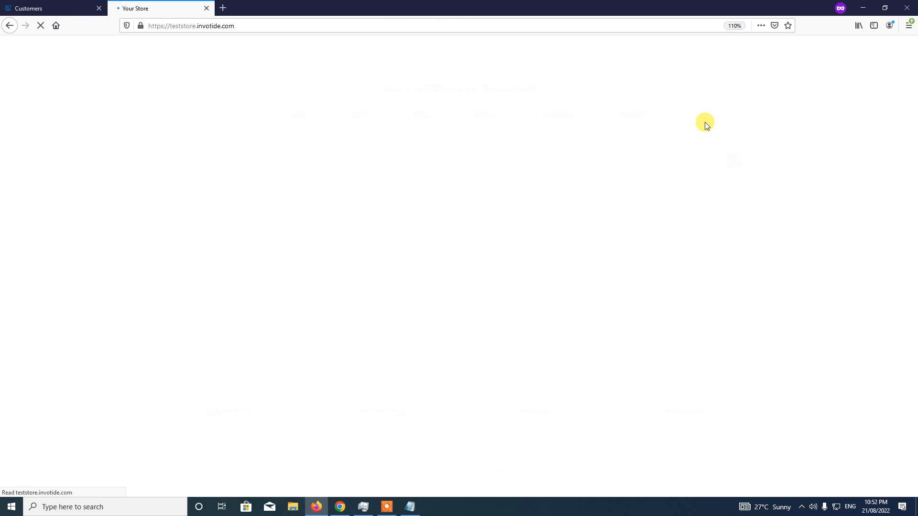
scroll(655, 132, down, 2)
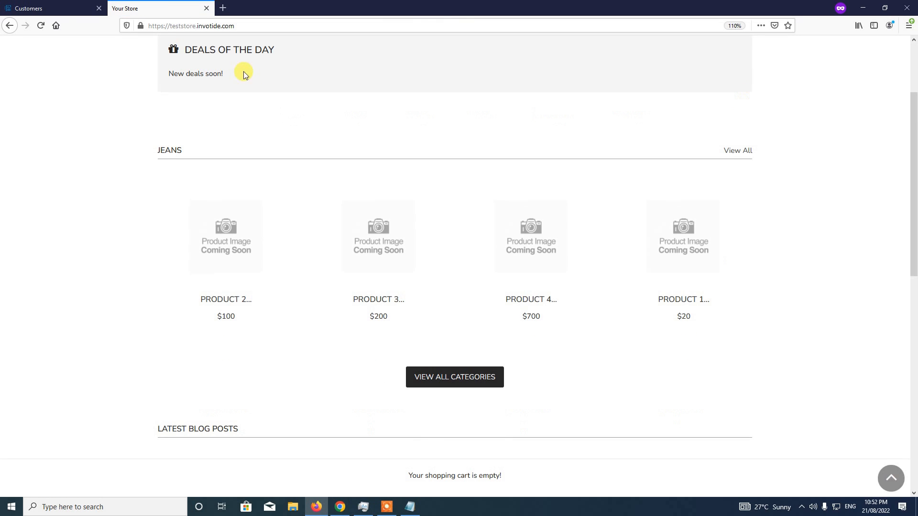
click(681, 260)
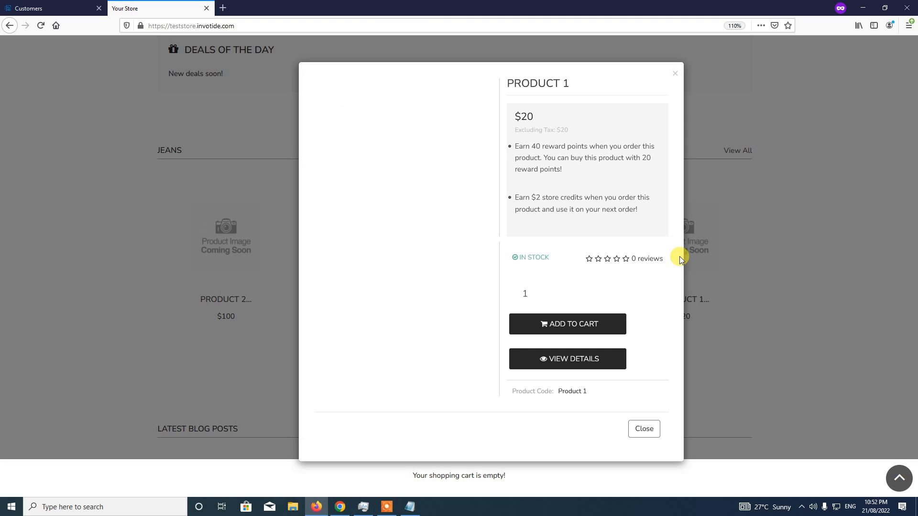
click(565, 324)
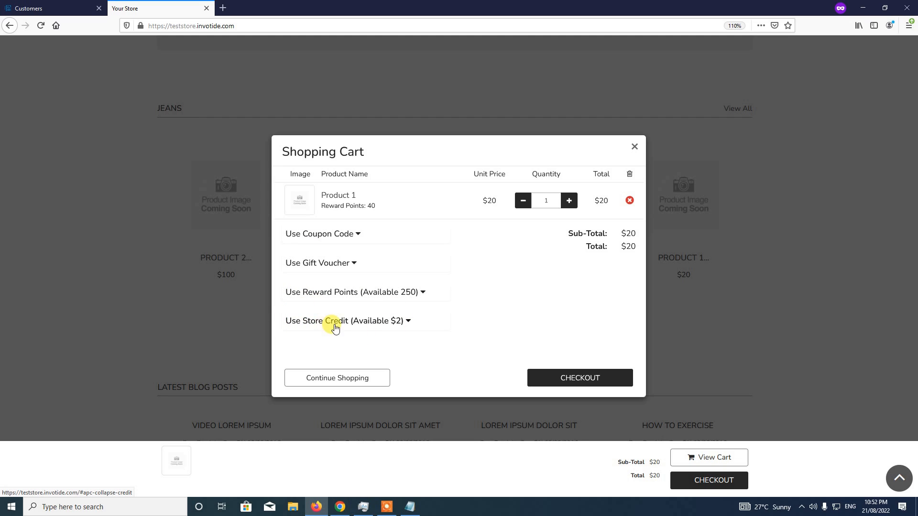
Apply $2 store credit for an $18 cart total and check out using the existing delivery address
click(349, 325)
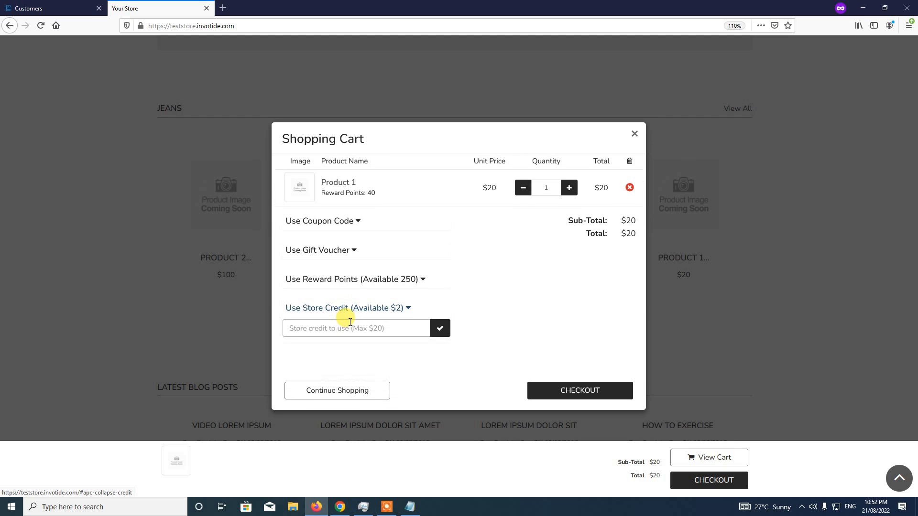
click(393, 326)
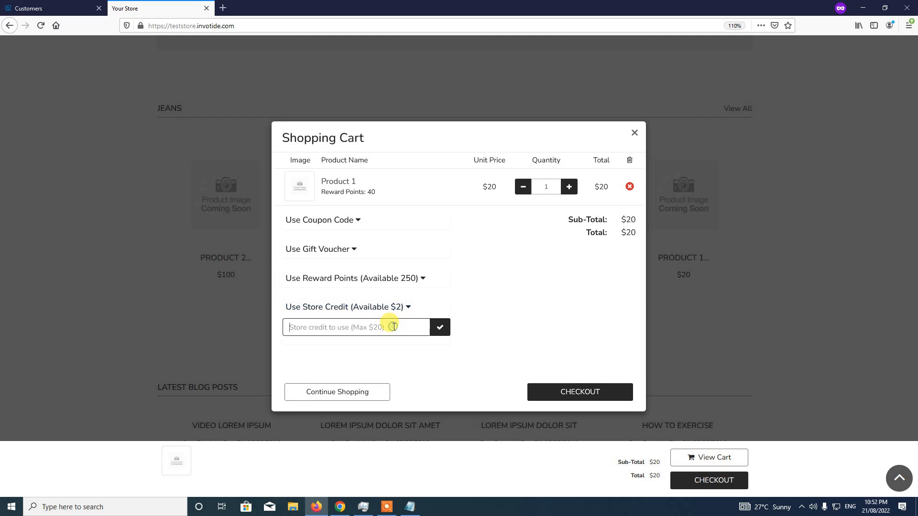
text(2)
click(440, 329)
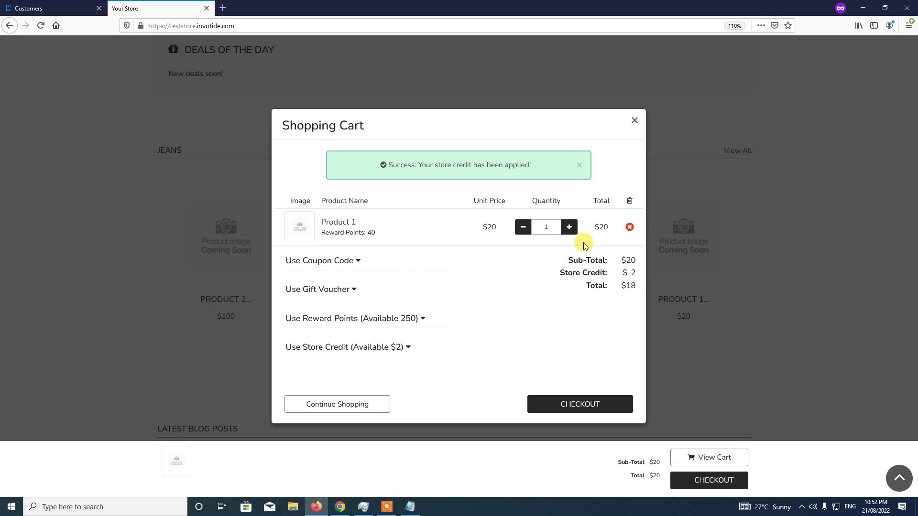
click(576, 407)
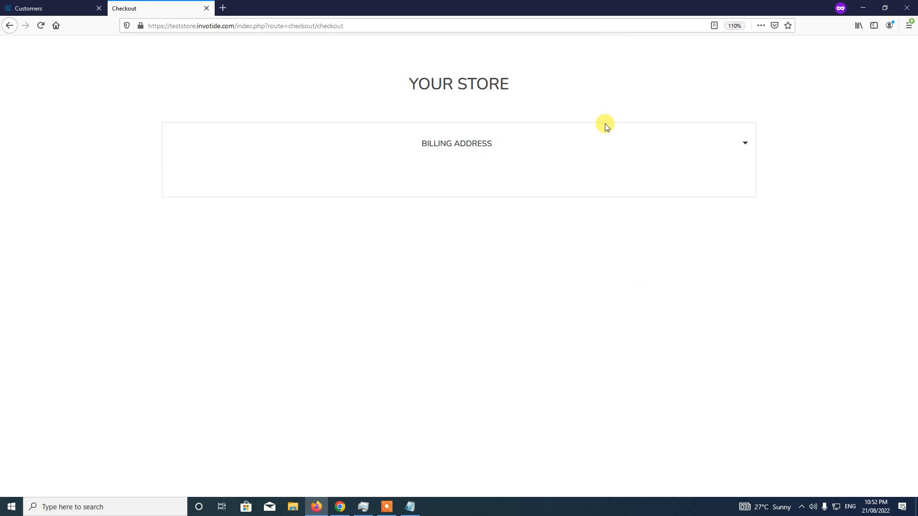
click(431, 287)
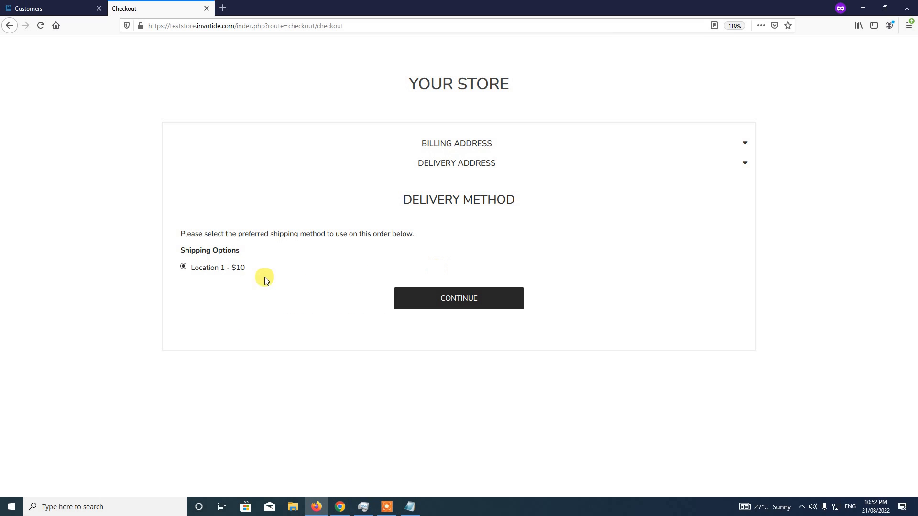
Choose Location 1 - $10 shipping and Bank Transfer payment, reaching Confirm Order at $28 total
click(230, 271)
click(466, 299)
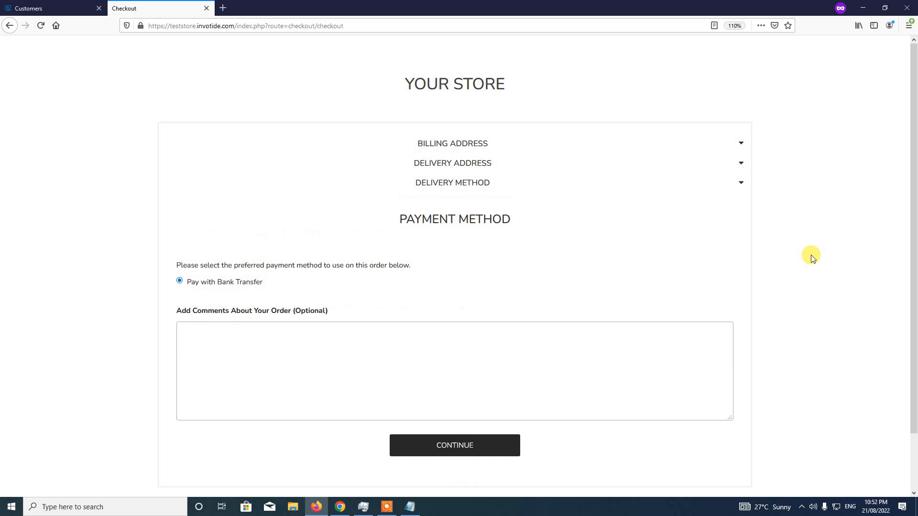
scroll(911, 226, down, 2)
click(428, 399)
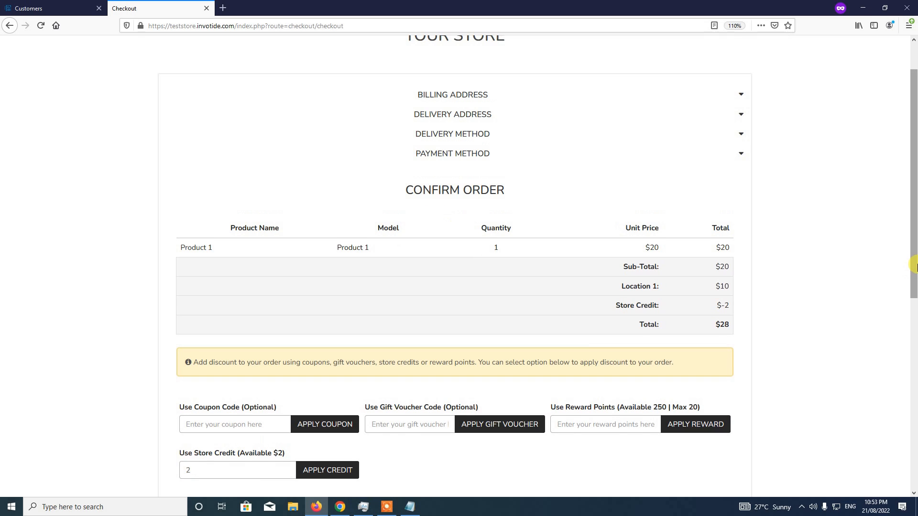
scroll(913, 267, down, 1)
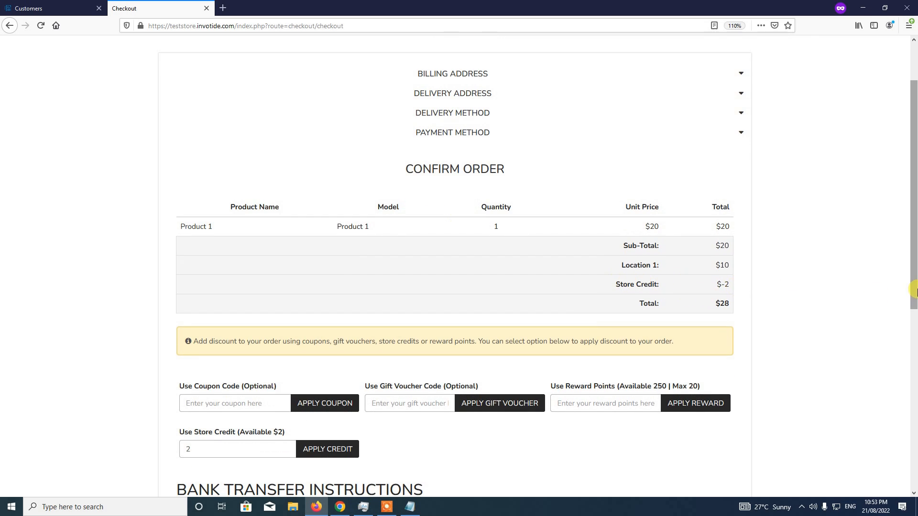
scroll(914, 306, down, 3)
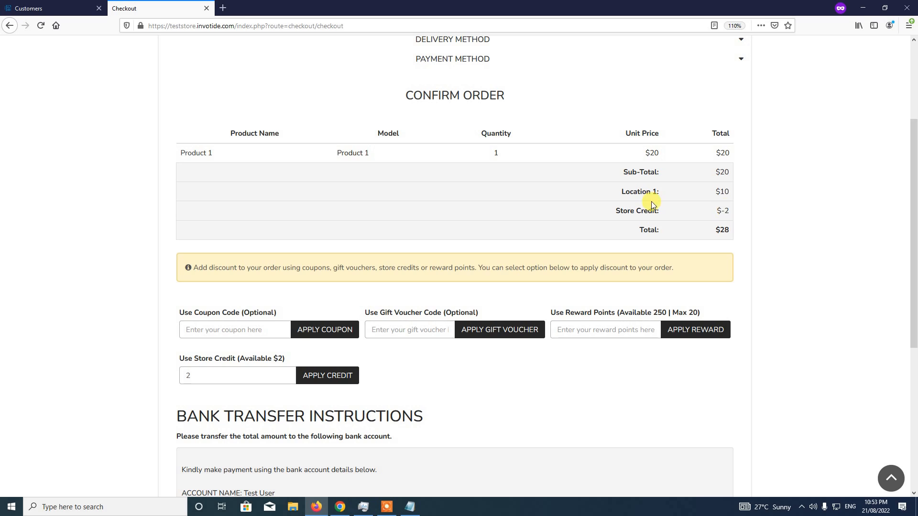
Reduce the applied store credit to 1, giving a $29 total
click(201, 375)
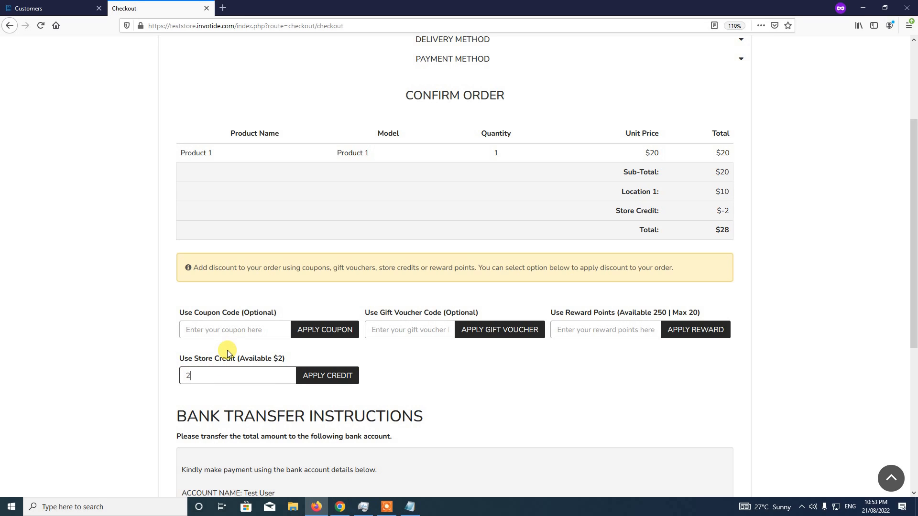
key(BackSpace)
text(1)
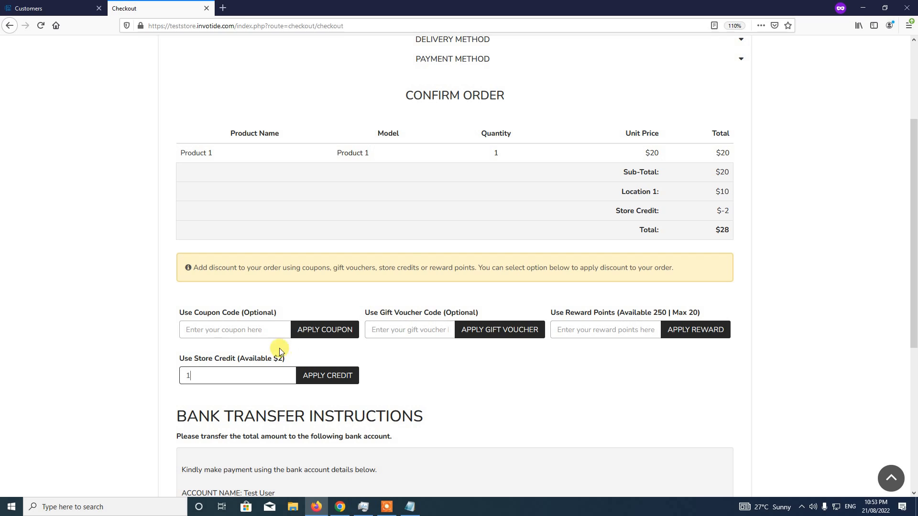
click(324, 376)
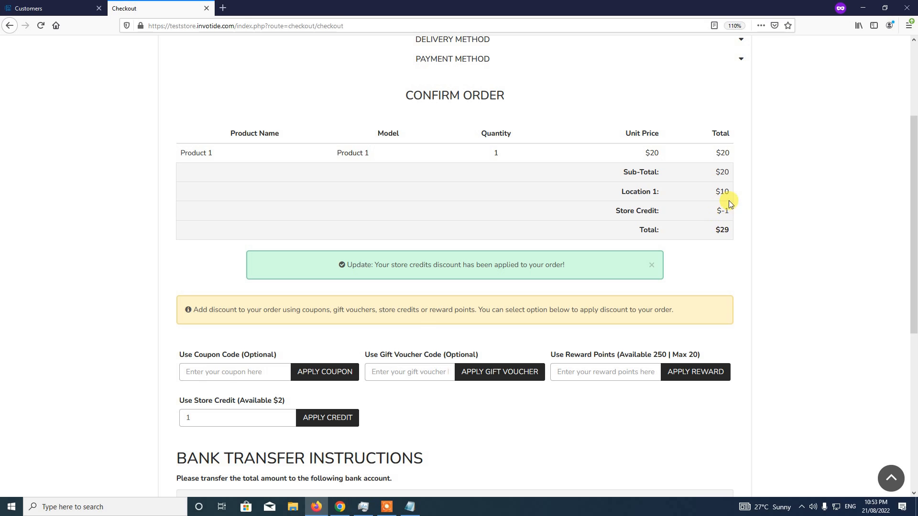
click(650, 269)
Set the store credit back to 2, restoring the $28 order total
click(256, 375)
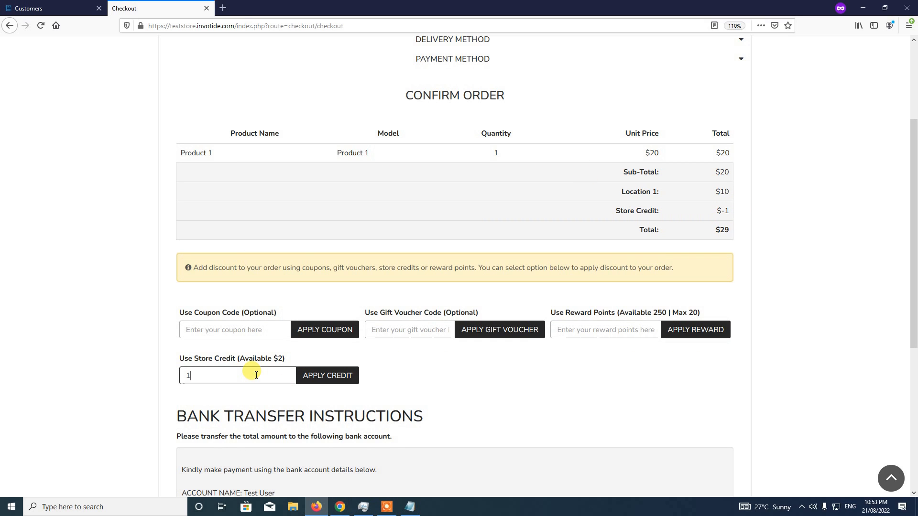
key(BackSpace)
text(2)
click(324, 375)
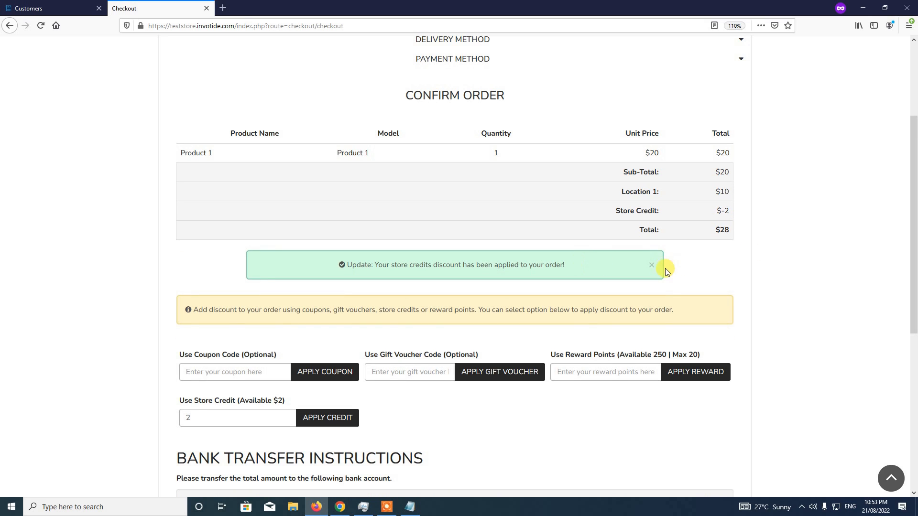
click(652, 266)
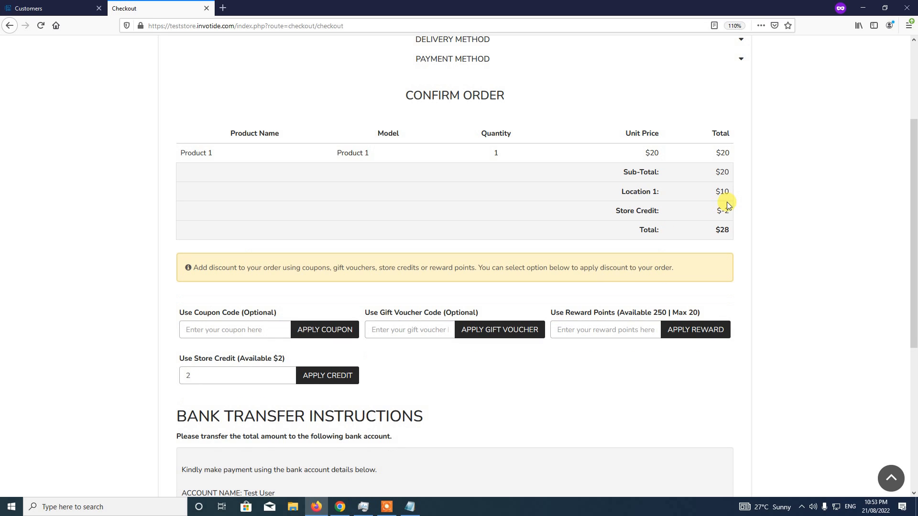
scroll(478, 286, down, 5)
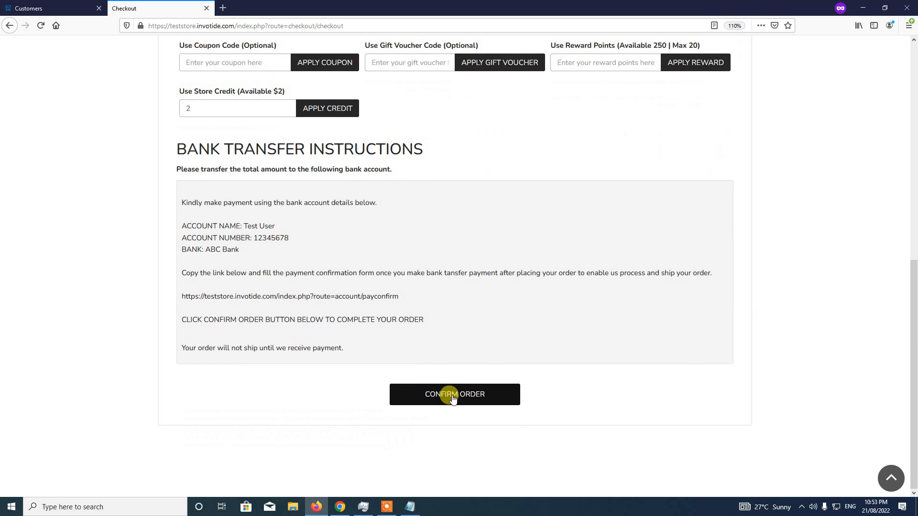
Confirm the order and continue back to the storefront home page
click(453, 397)
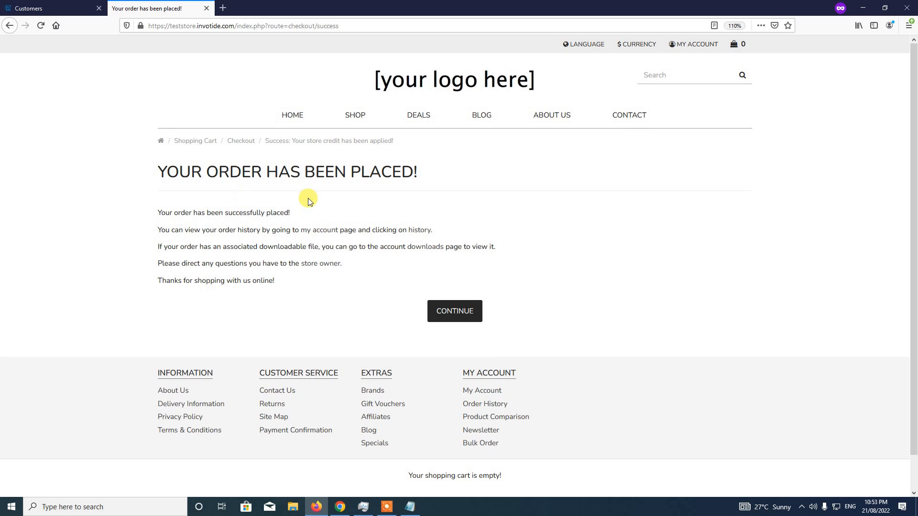
click(447, 317)
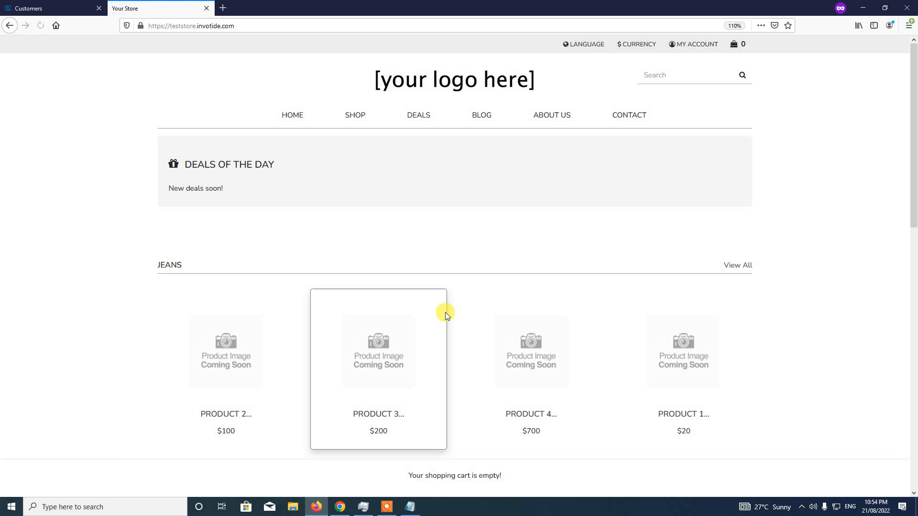
In the admin, open order #26 from Sales > Orders
click(62, 4)
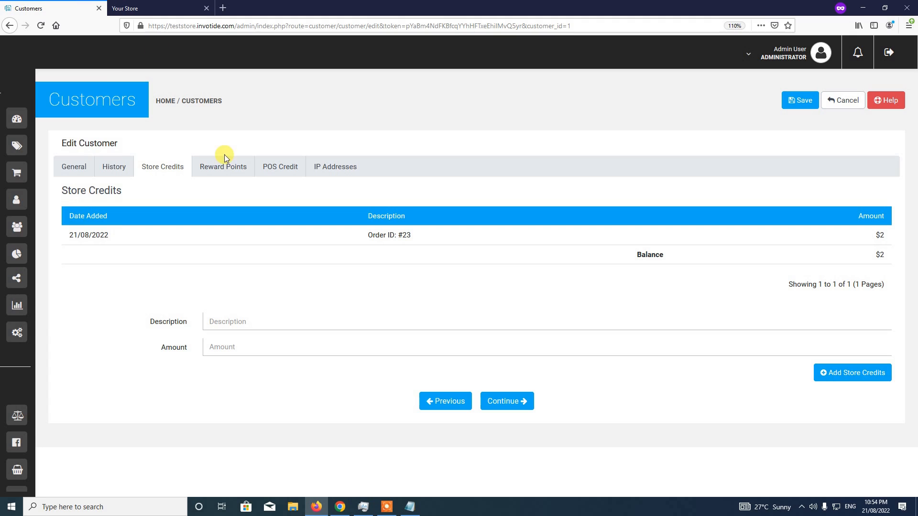
mouse_move(19, 110)
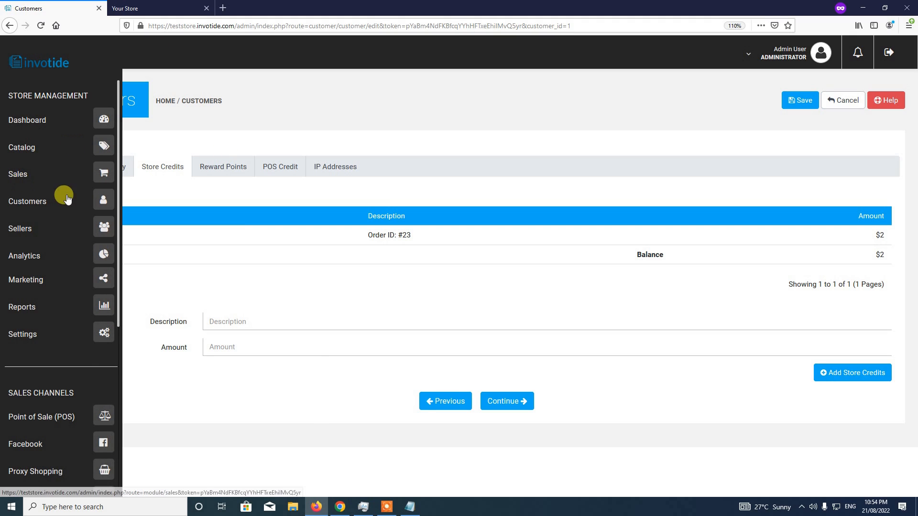
click(100, 176)
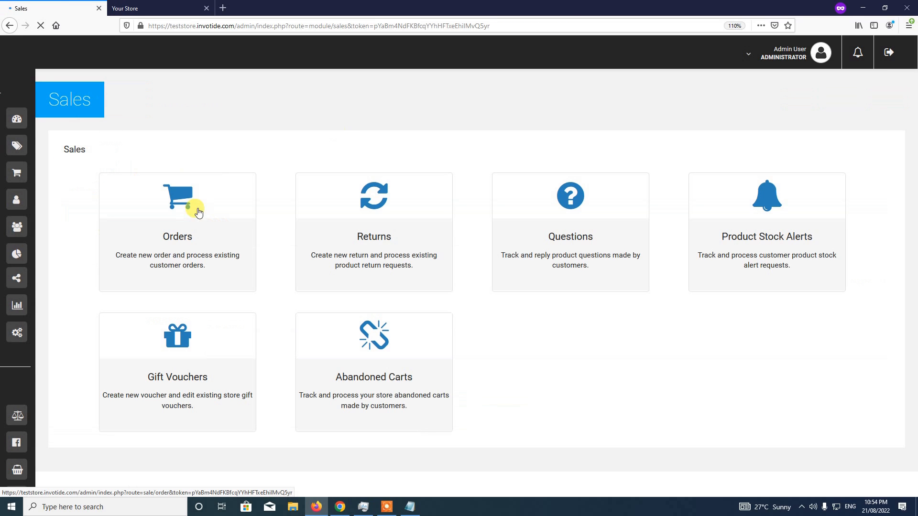
click(186, 237)
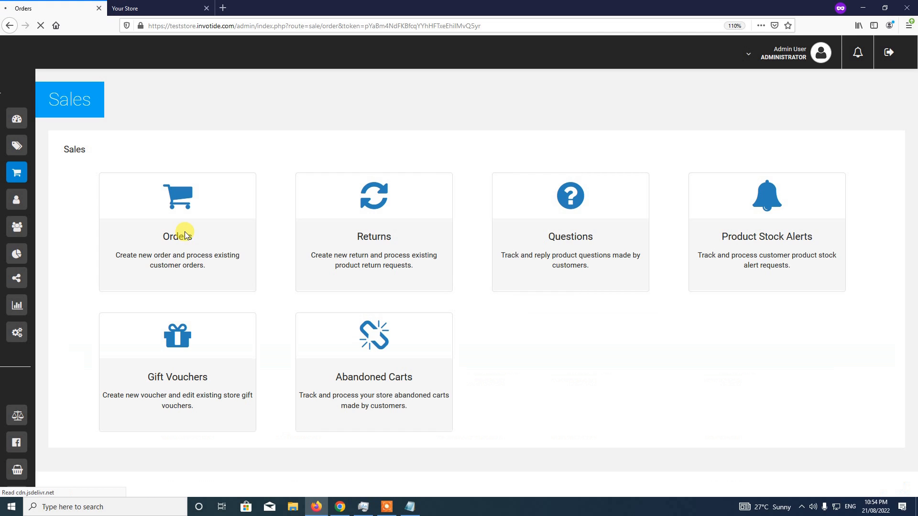
scroll(263, 291, down, 3)
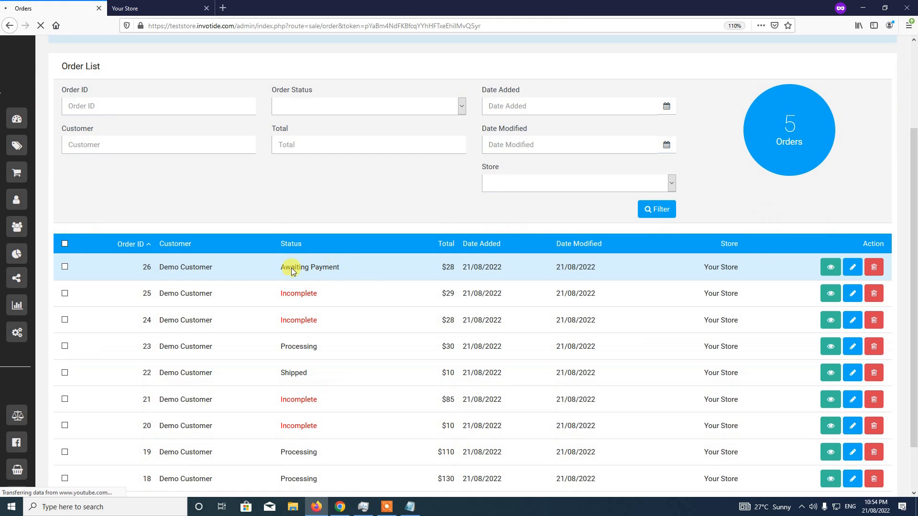
click(832, 272)
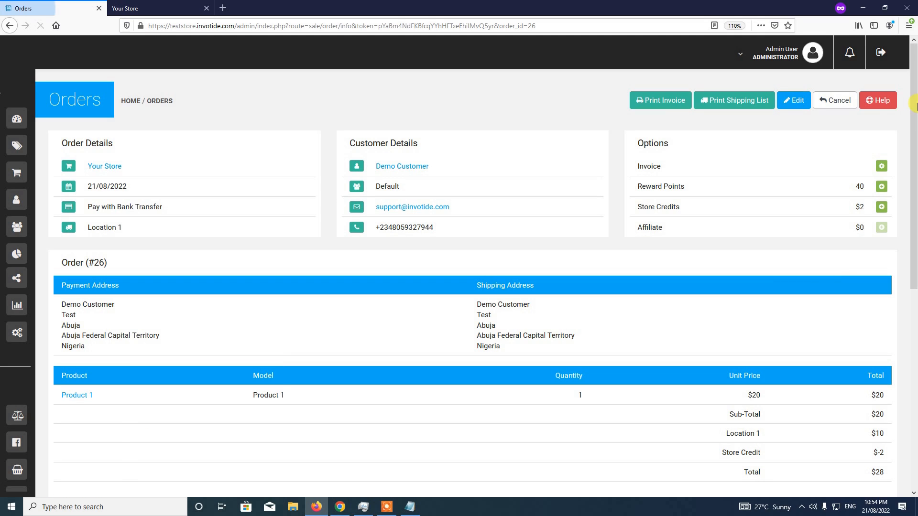
Add a Processing status entry to order #26's history
scroll(914, 78, down, 1)
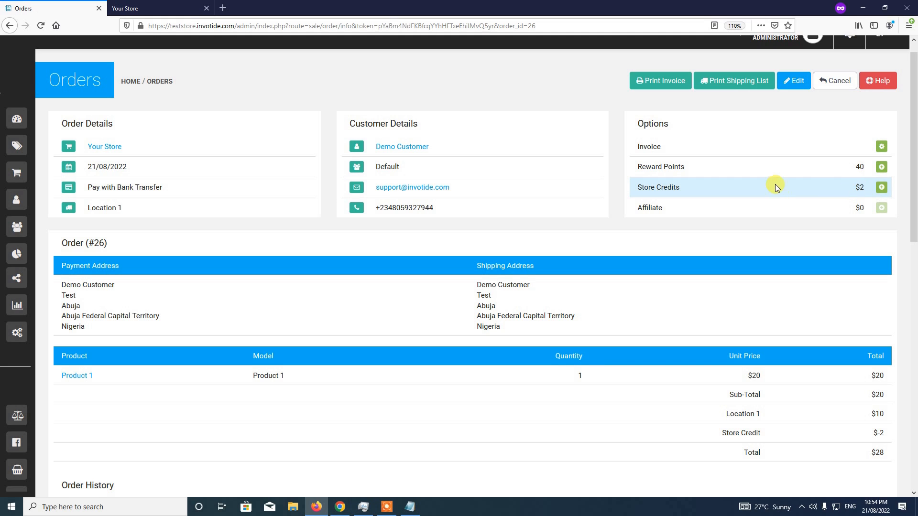
scroll(914, 367, down, 4)
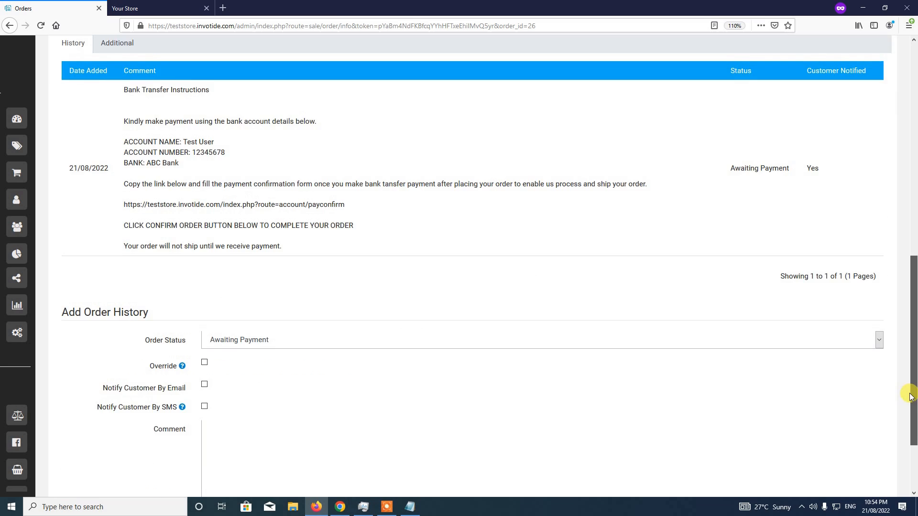
click(252, 326)
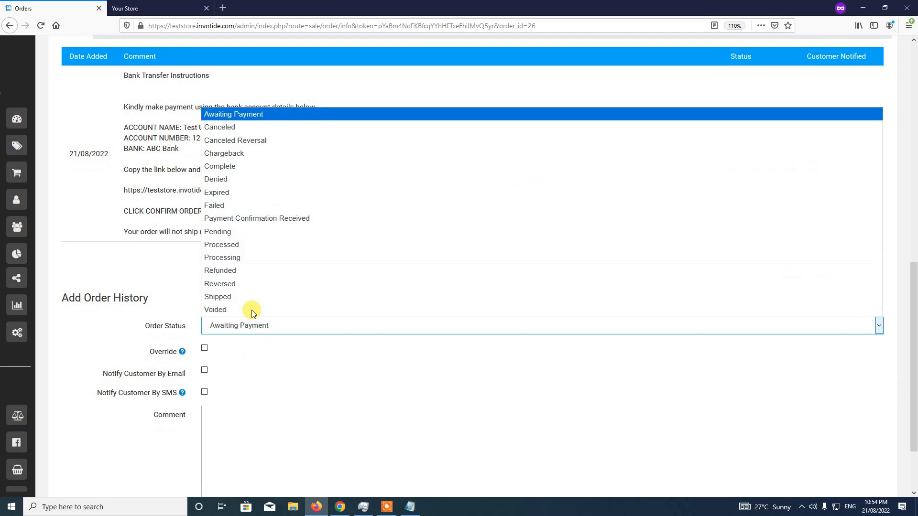
click(231, 262)
scroll(913, 386, down, 2)
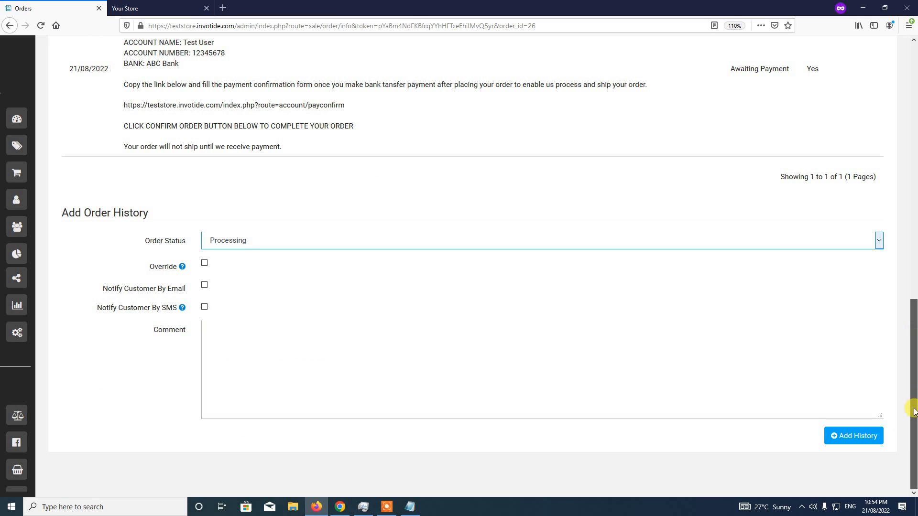
click(860, 435)
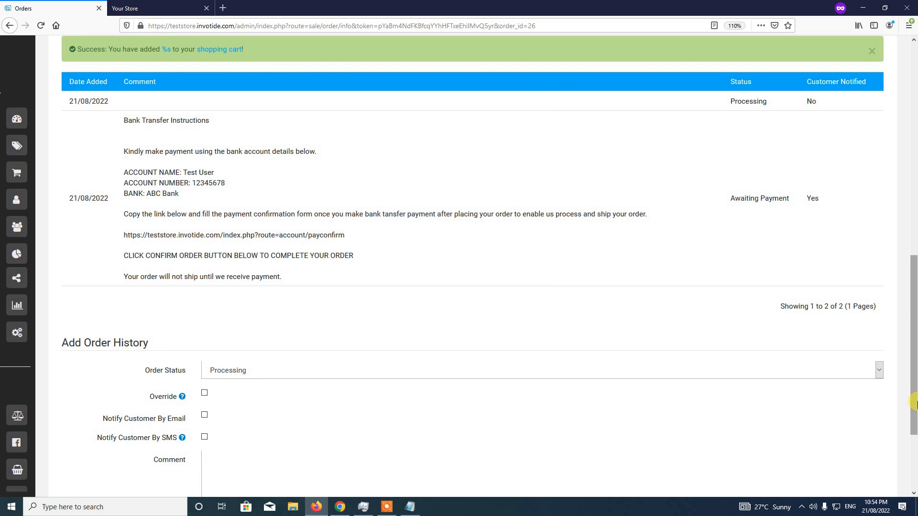
drag(914, 403, 912, 253)
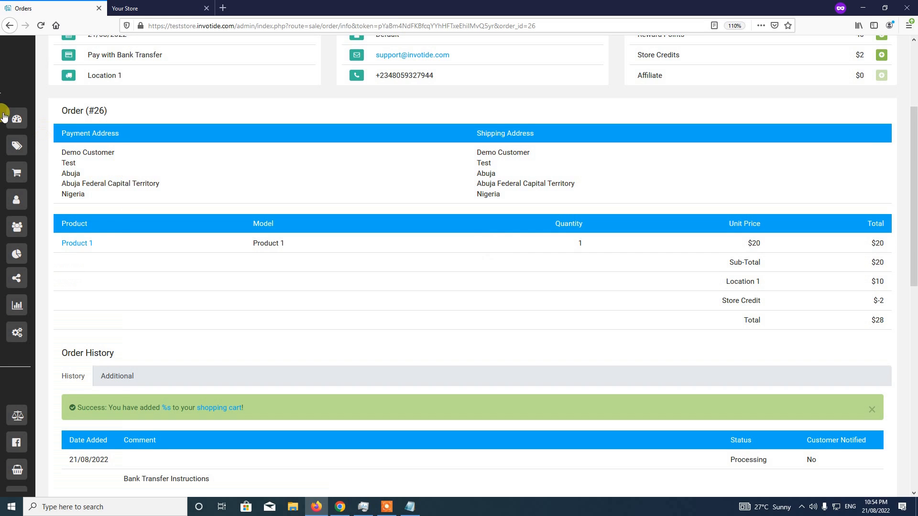
Reopen the customer's Store Credits tab to see order #26's +$2 and $-2 entries
mouse_move(13, 107)
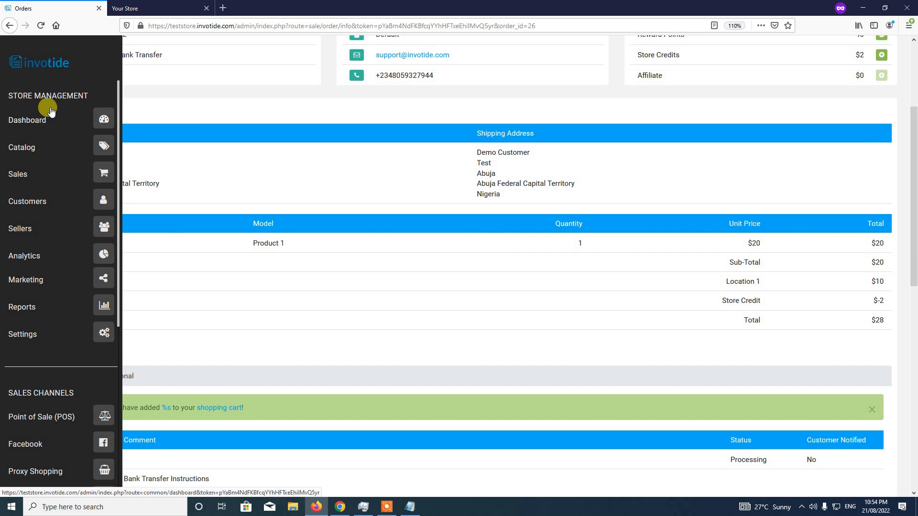
click(104, 204)
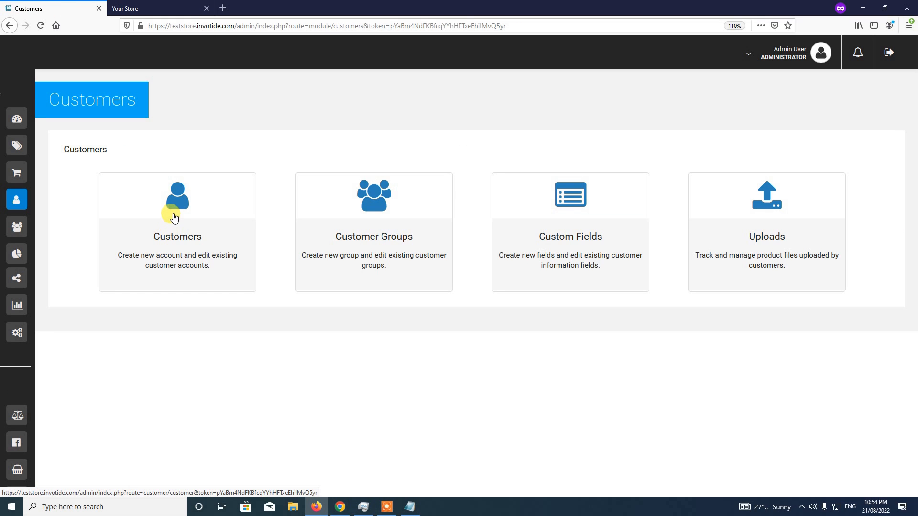
click(174, 219)
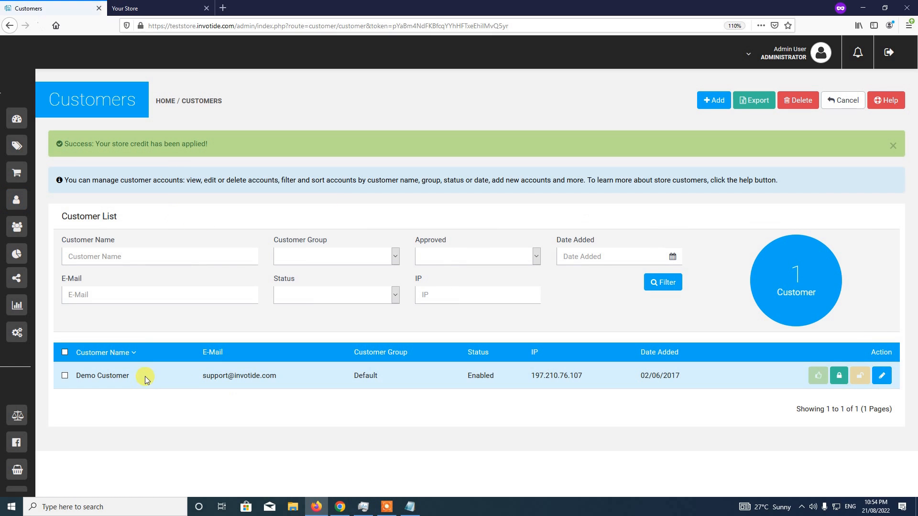
click(882, 383)
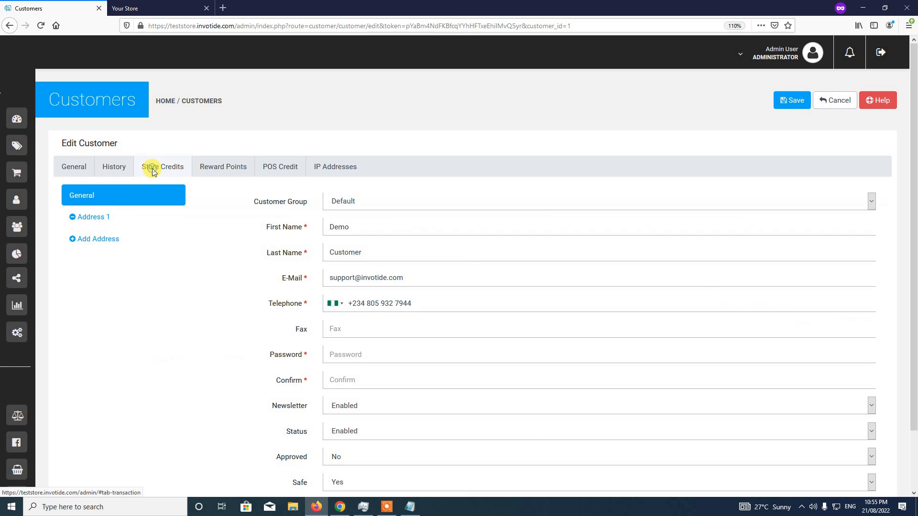
click(152, 171)
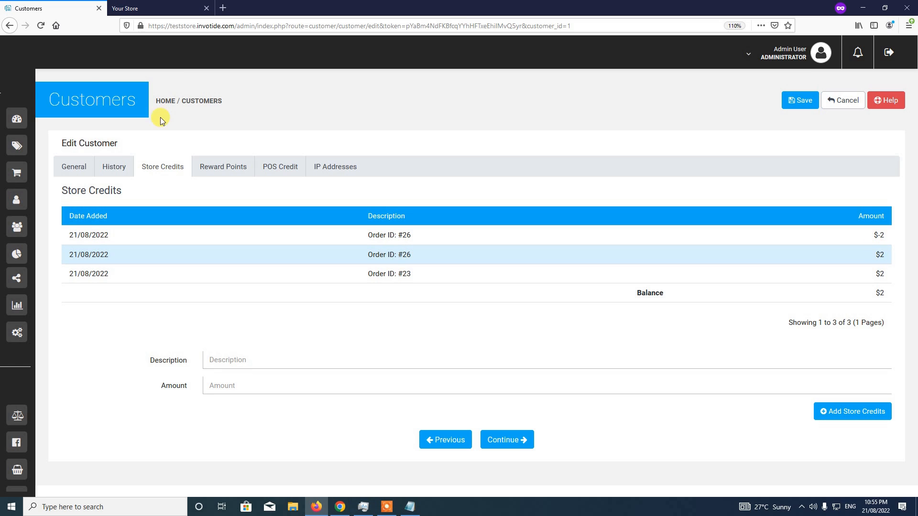
Open the dashboard and play the welcome window's video guide, closing the YouTube tab it opened
mouse_move(24, 123)
click(99, 121)
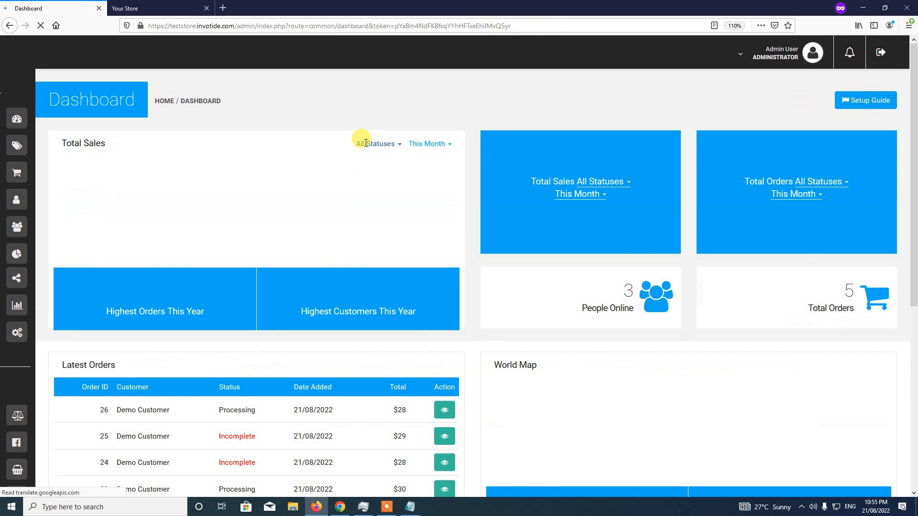
scroll(449, 310, down, 6)
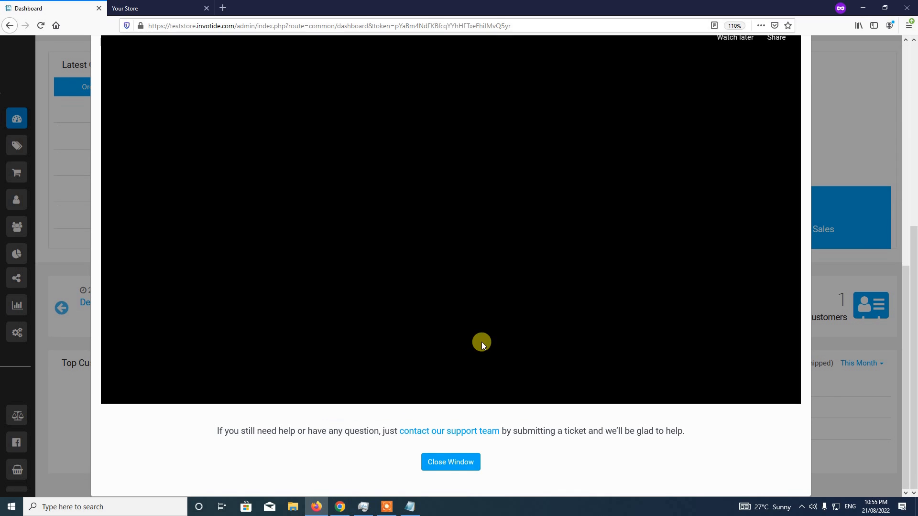
click(444, 466)
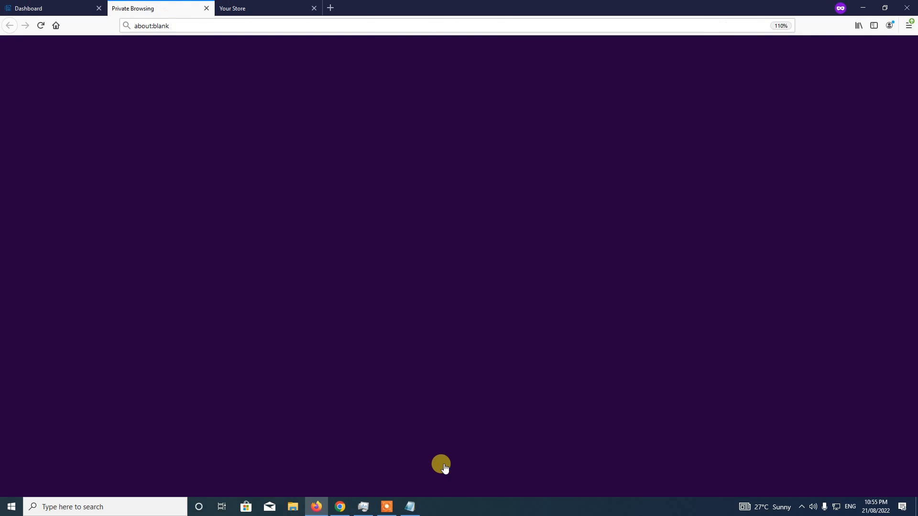
click(207, 8)
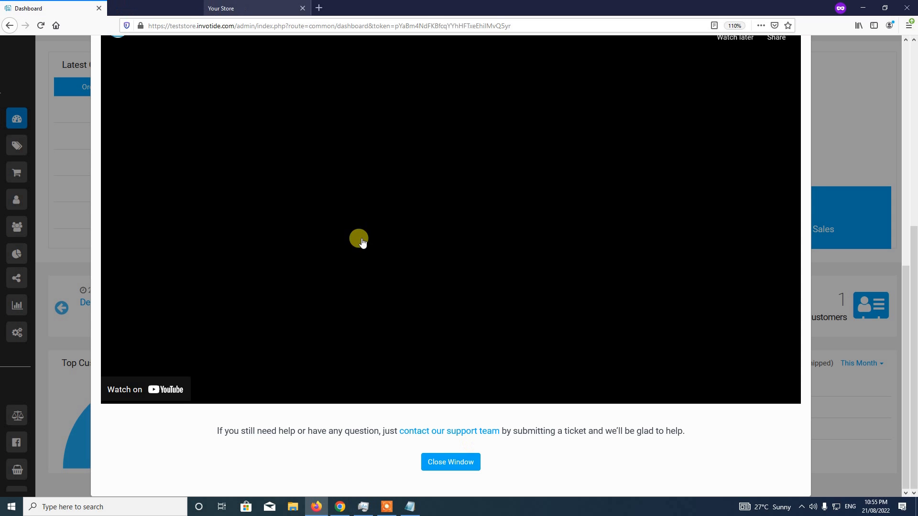
click(478, 463)
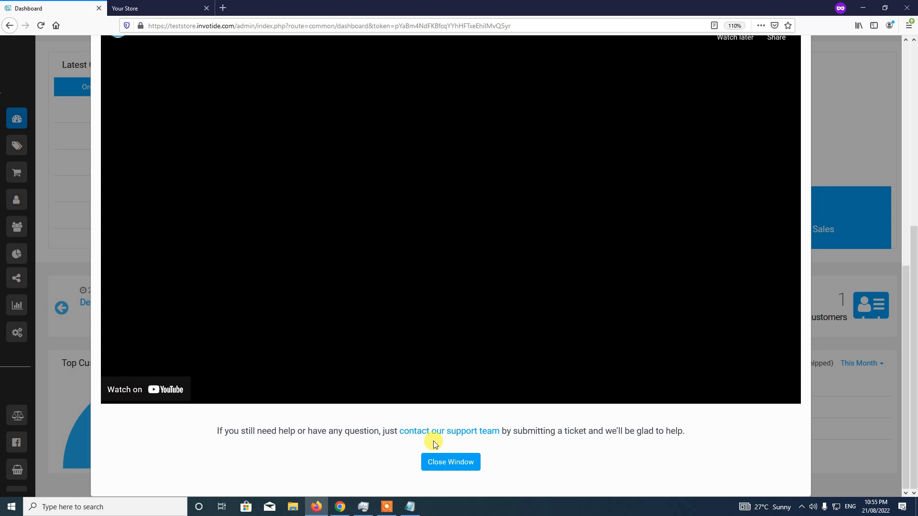